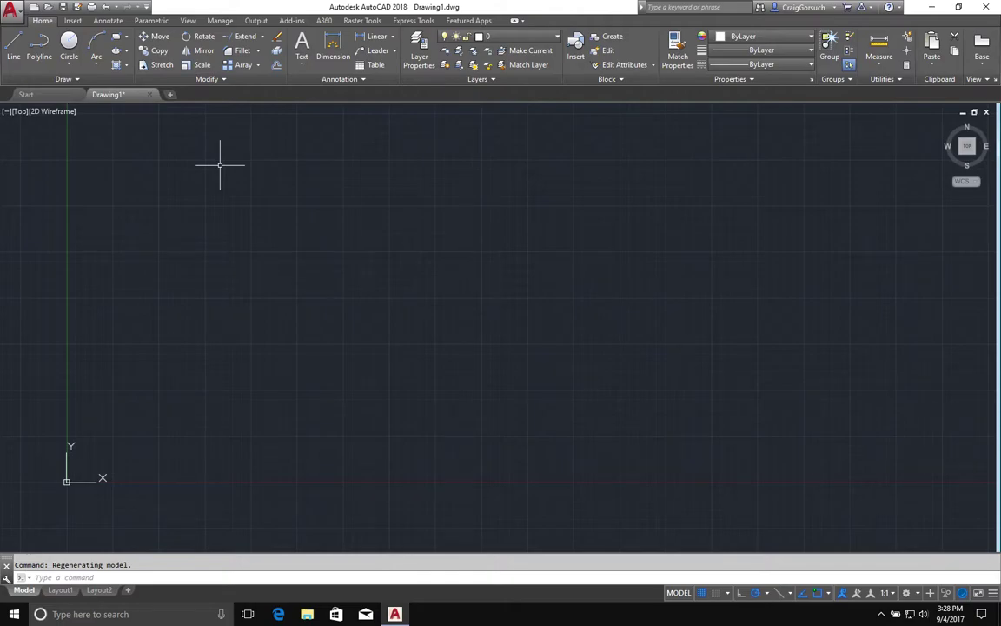
# Step: Draw a horizontal line with the LINE command
pyautogui.write('l')
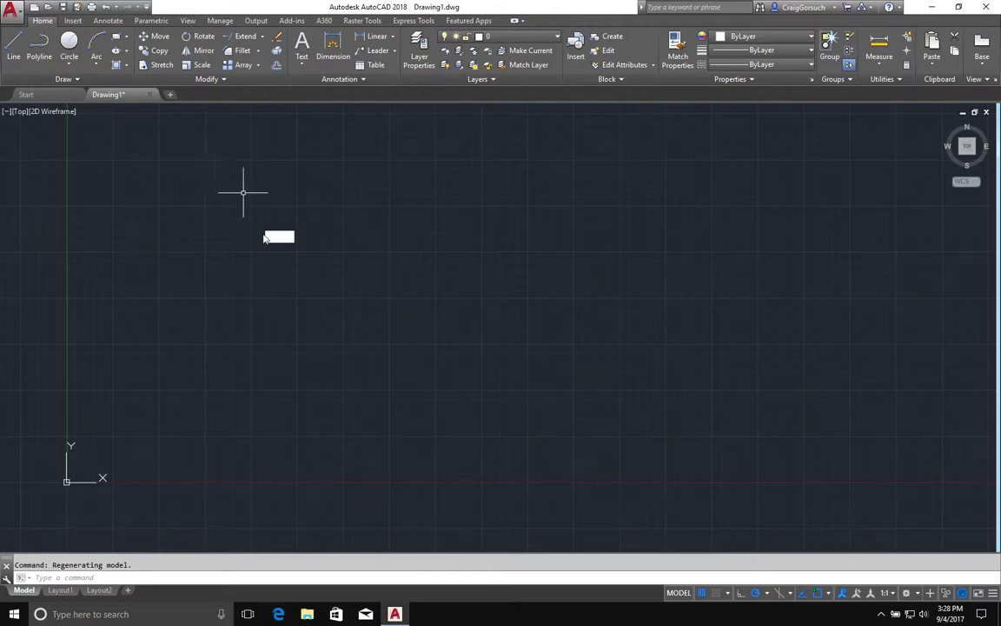
pyautogui.press('Return')
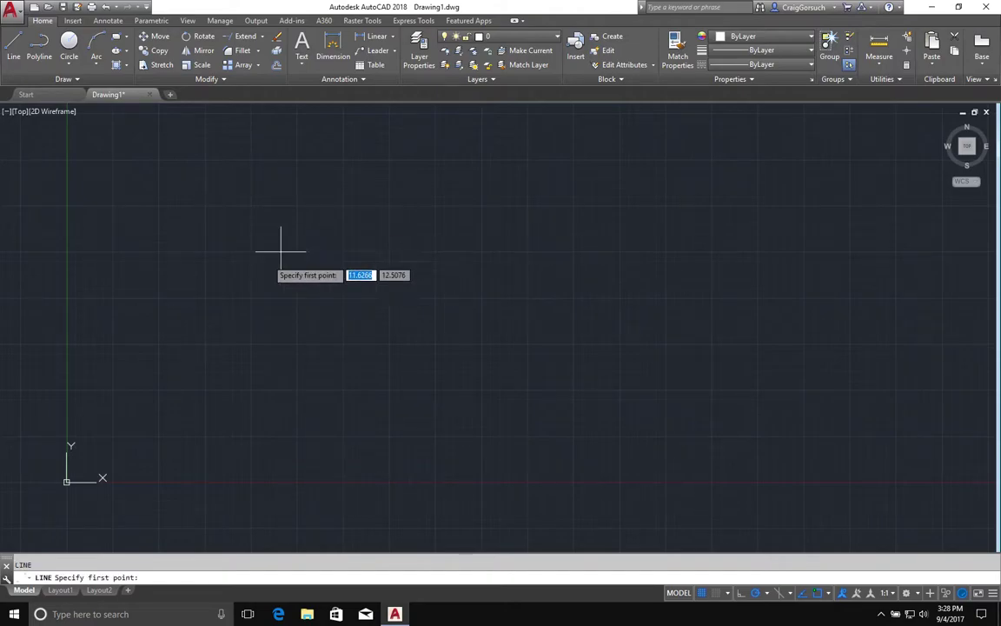
pyautogui.click(177, 294)
pyautogui.click(343, 294)
# Step: Draw a vertical line crossing the horizontal line near its right end
pyautogui.press('Return')
pyautogui.press('Return')
pyautogui.click(306, 268)
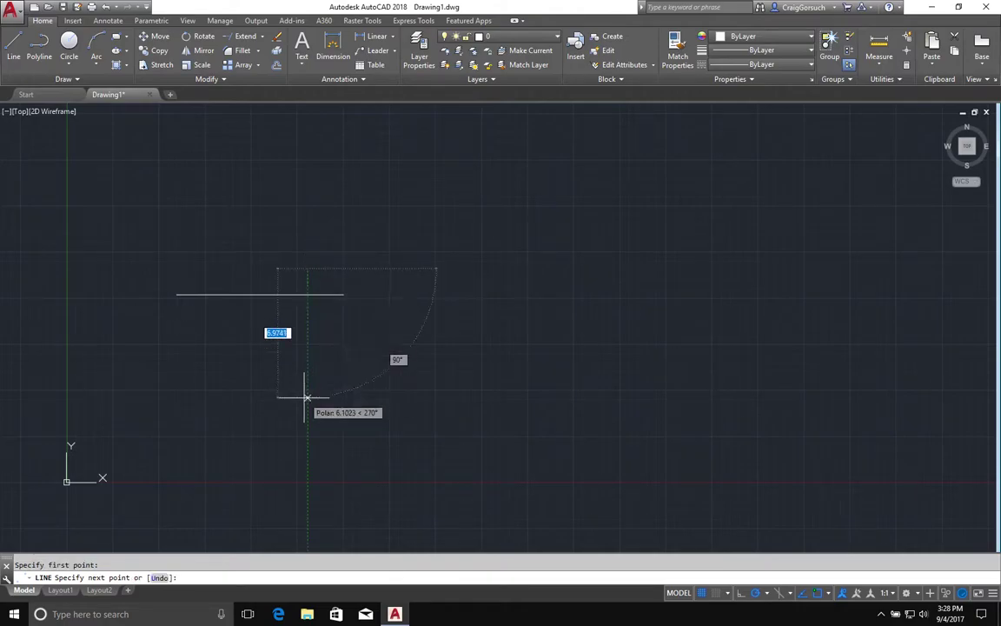
pyautogui.click(307, 410)
pyautogui.press('Return')
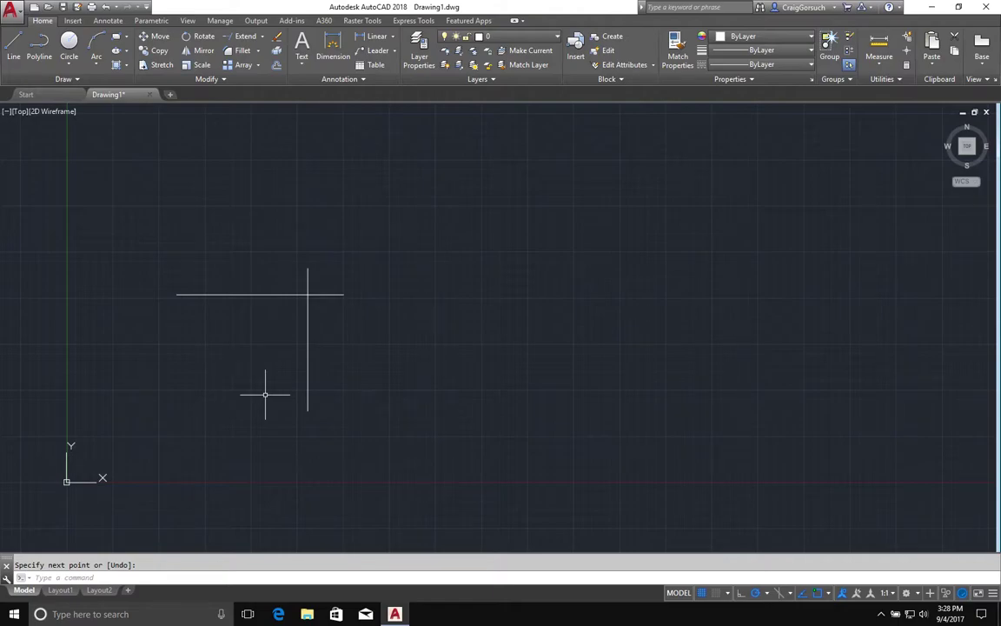
pyautogui.write('f')
pyautogui.press('Return')
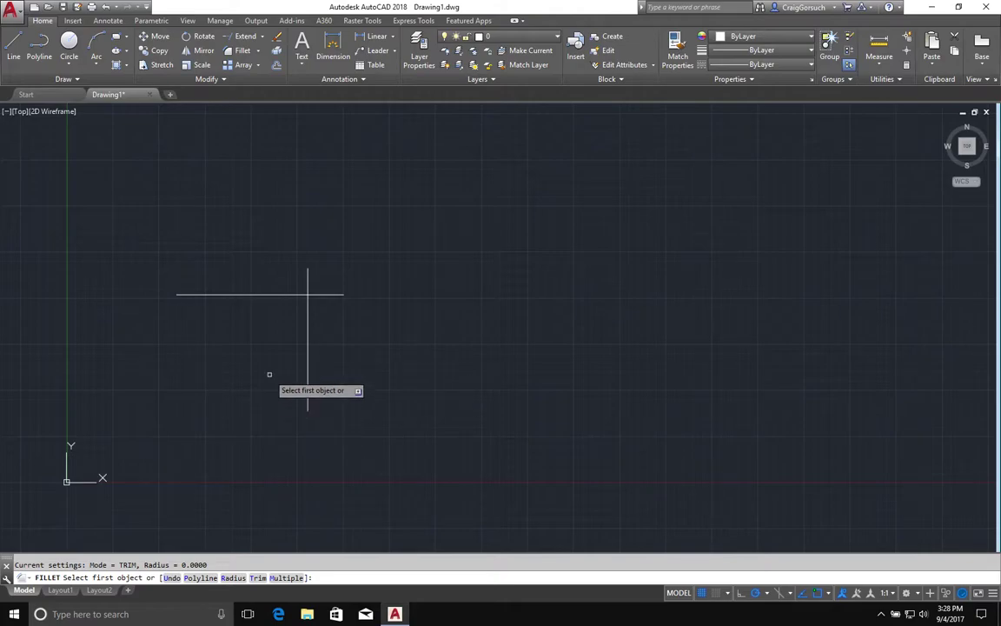
pyautogui.scroll(2, 258, 348)
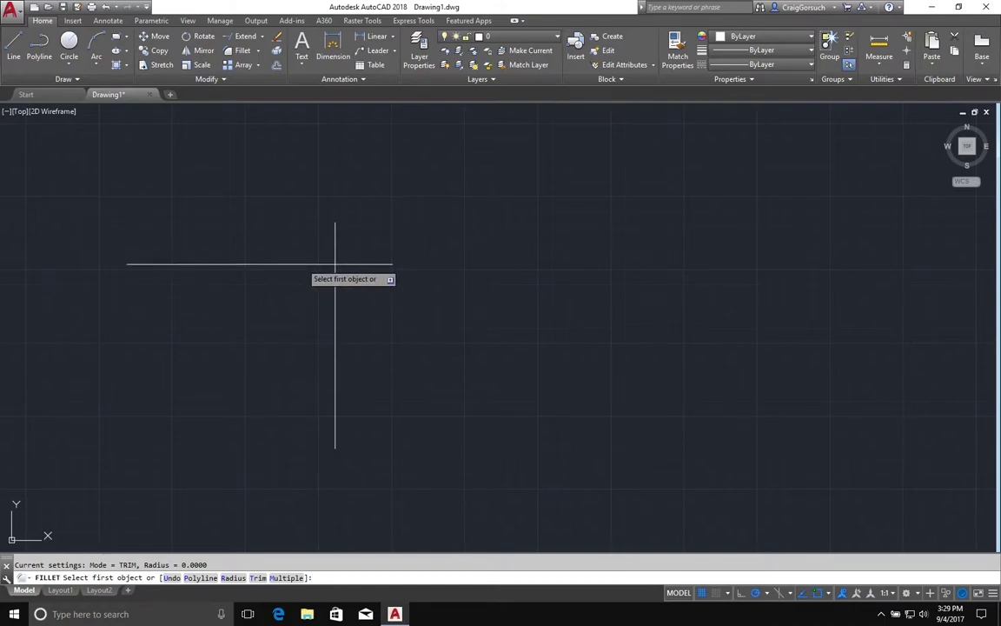
pyautogui.click(301, 264)
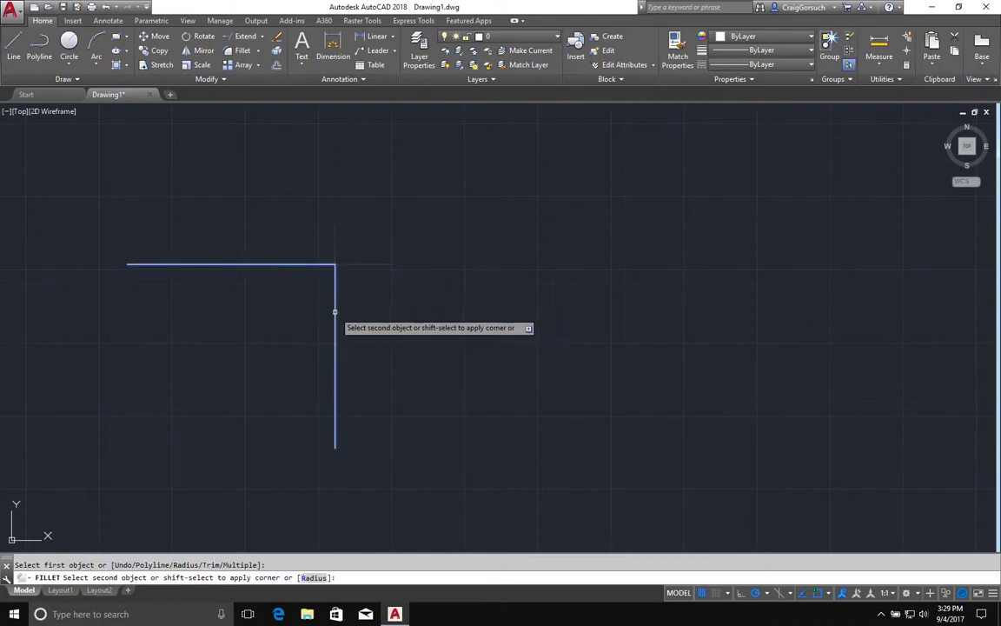
pyautogui.click(335, 309)
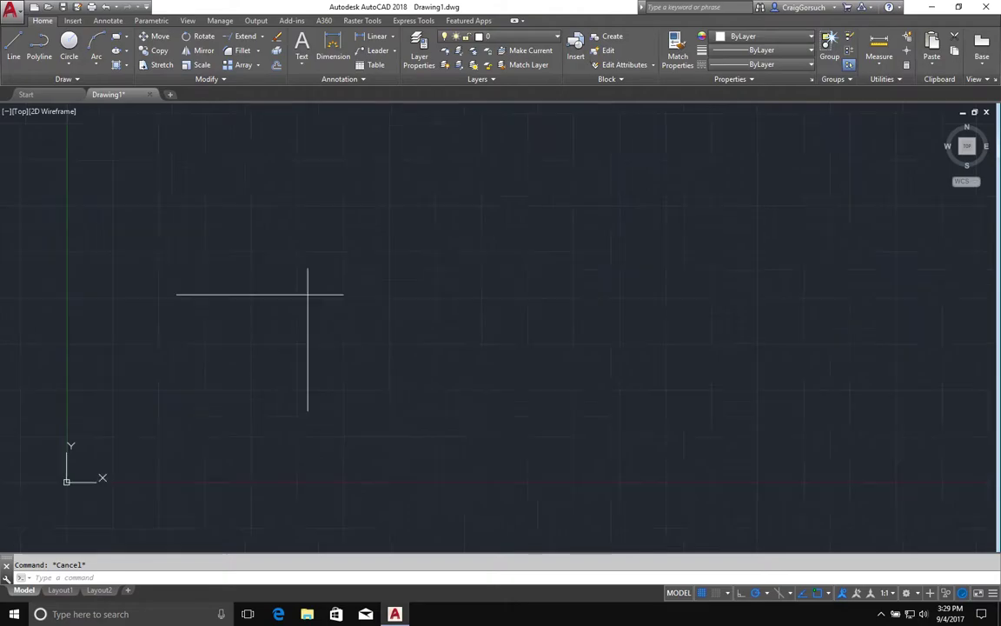
# Step: Make a trial 4-unit offset copy of the vertical line, then delete it
pyautogui.write('f')
pyautogui.press('Return')
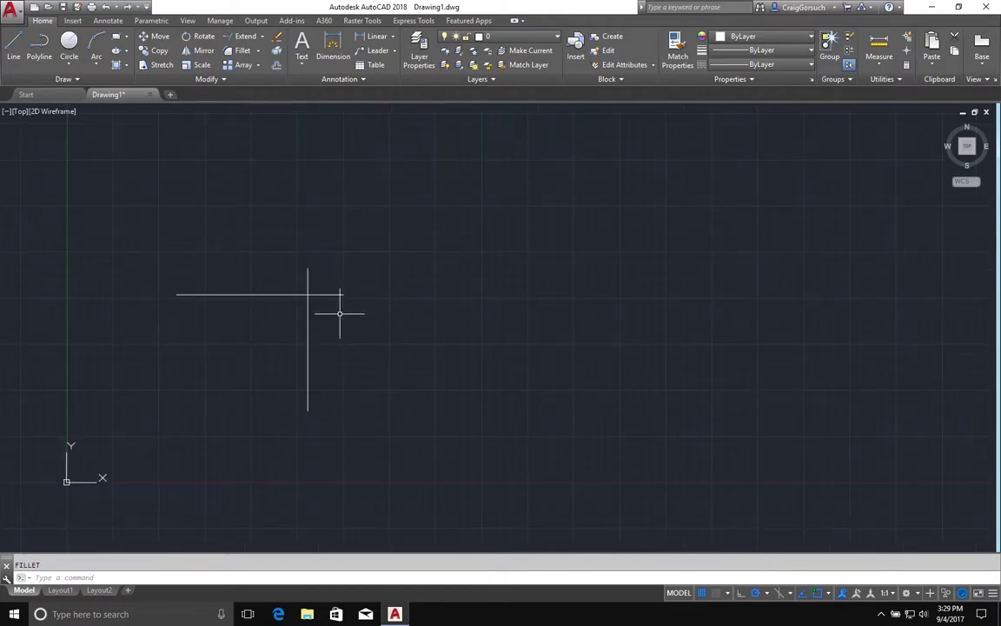
pyautogui.write('o')
pyautogui.press('Return')
pyautogui.write('4')
pyautogui.press('Return')
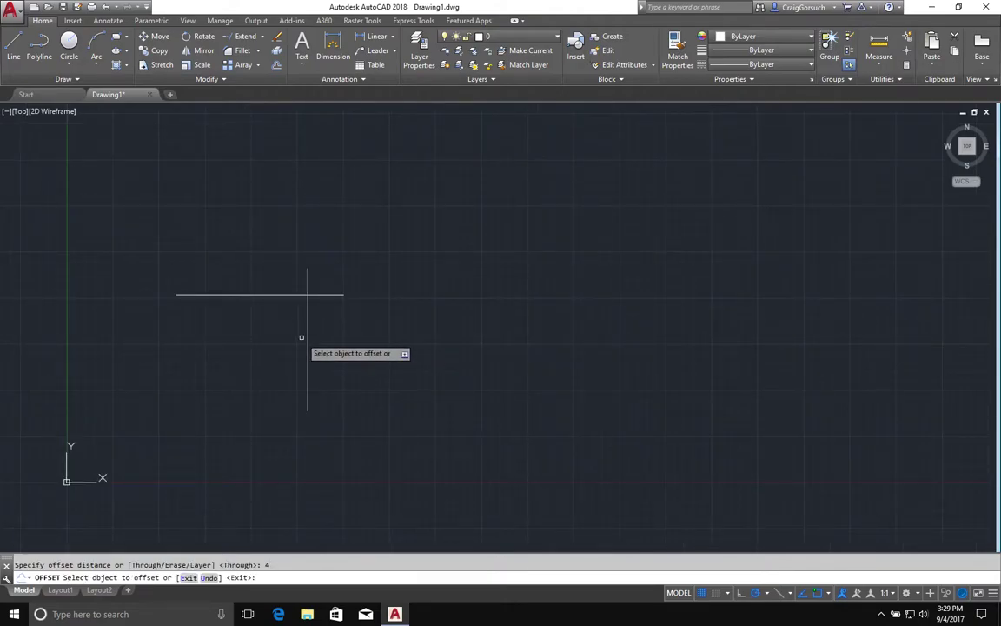
pyautogui.click(306, 338)
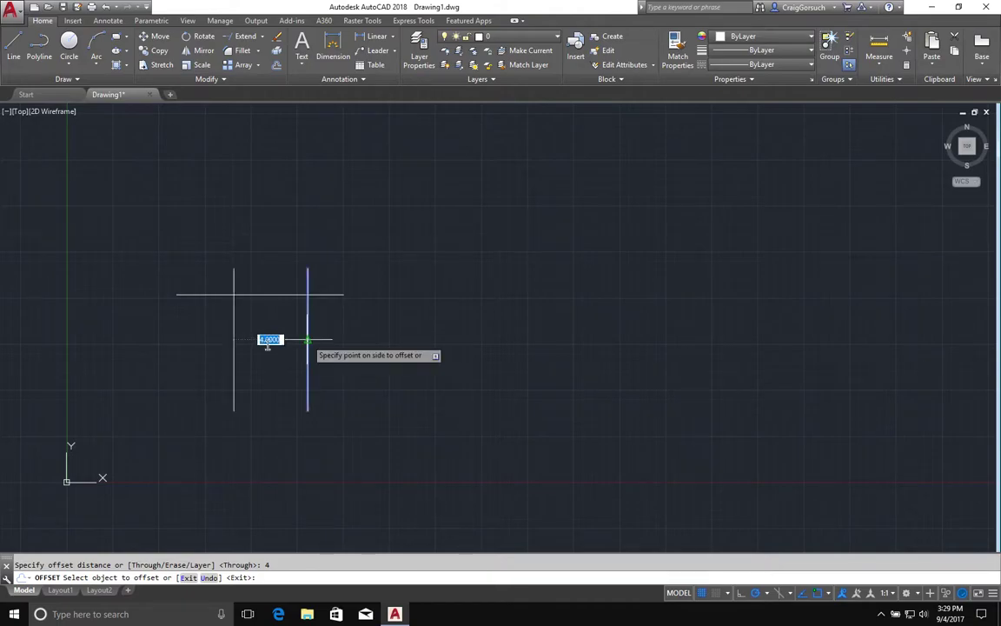
pyautogui.click(266, 344)
pyautogui.press('Escape')
pyautogui.click(233, 314)
pyautogui.press('Delete')
pyautogui.press('Escape')
# Step: Scale both crossing lines by a factor of 4 and zoom to extents
pyautogui.write('sc')
pyautogui.press('Return')
pyautogui.click(311, 241)
pyautogui.click(161, 369)
pyautogui.press('Return')
pyautogui.click(199, 390)
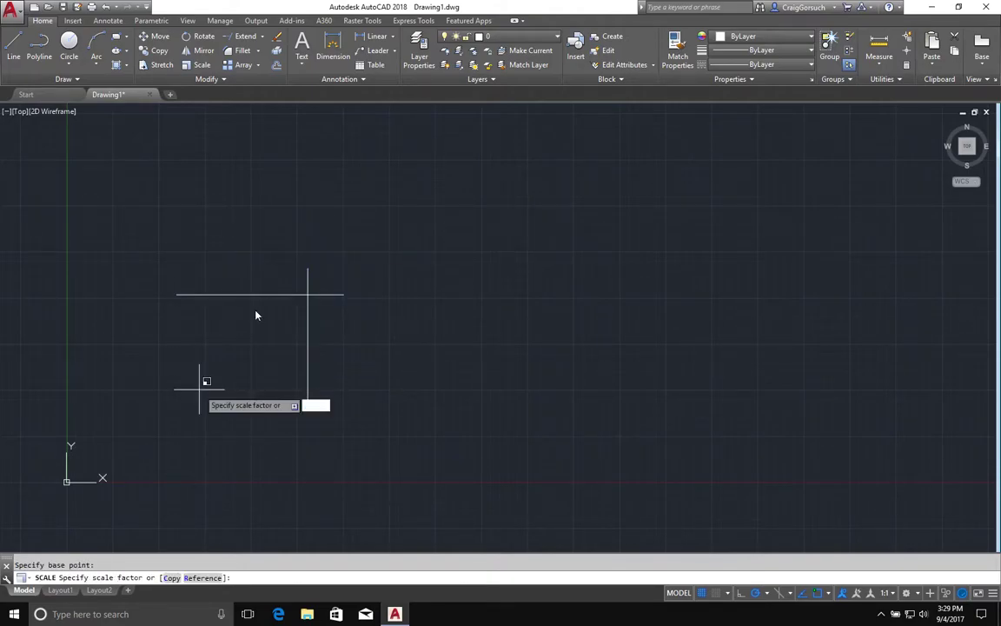
pyautogui.write('4')
pyautogui.press('Return')
pyautogui.write('z')
pyautogui.press('Return')
pyautogui.write('e')
pyautogui.press('Return')
# Step: Offset the horizontal line 5 units down and the vertical line 5 units left
pyautogui.write('o')
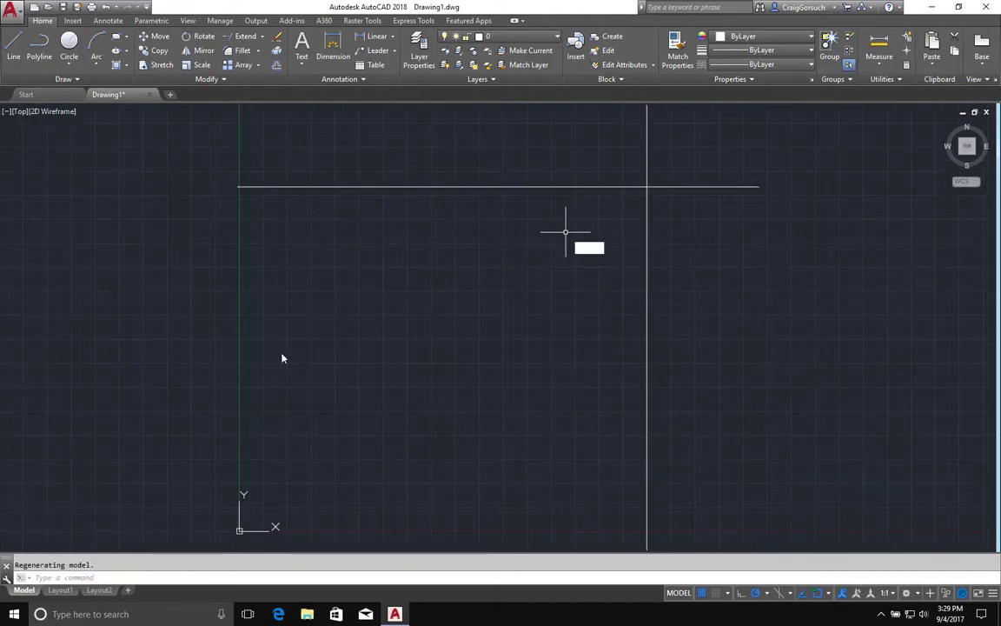
pyautogui.press('Return')
pyautogui.write('5')
pyautogui.press('Return')
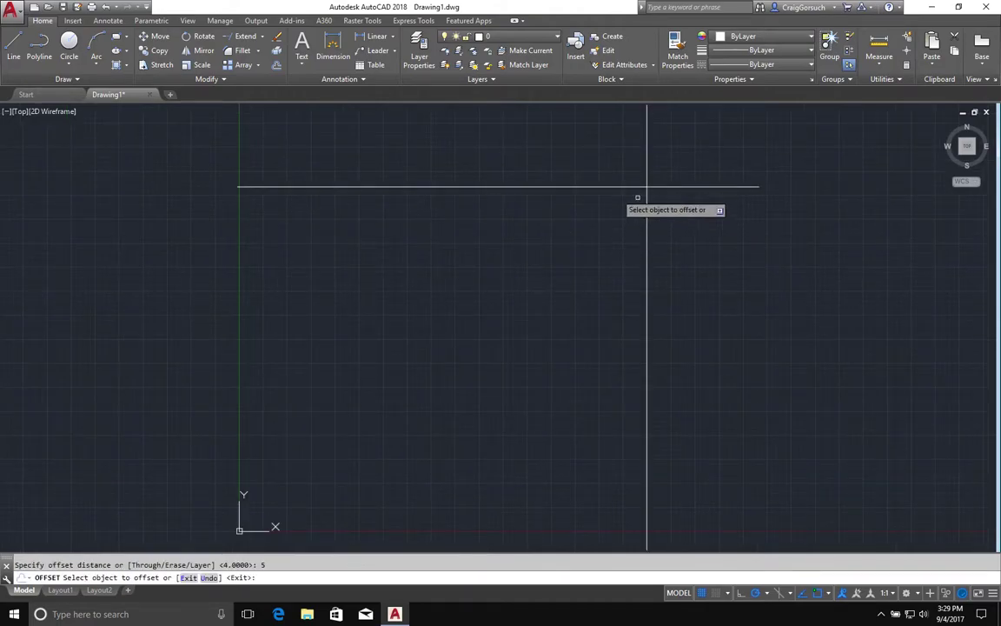
pyautogui.click(647, 186)
pyautogui.click(647, 221)
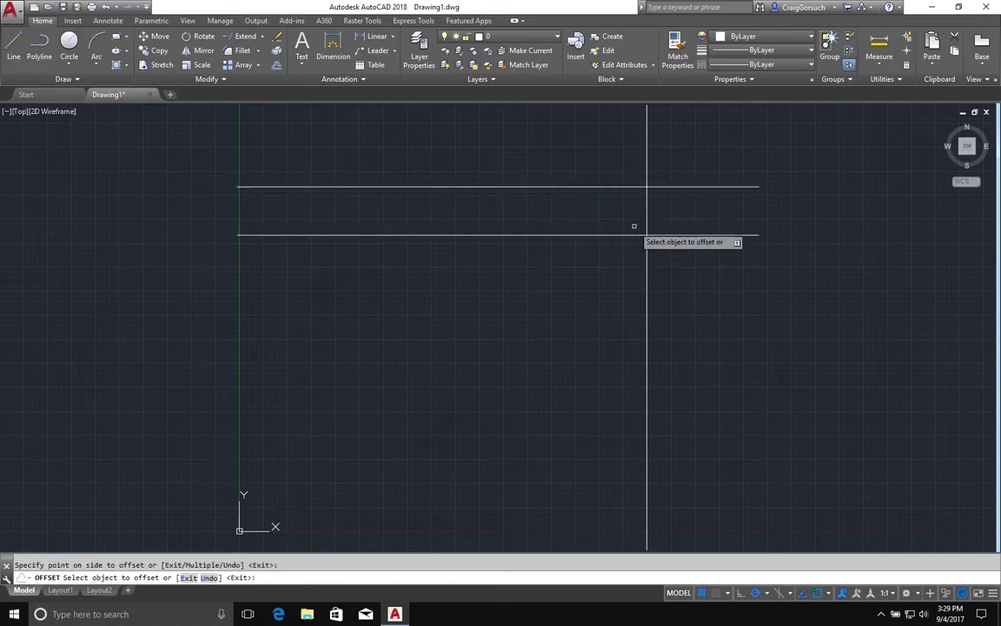
pyautogui.click(648, 218)
pyautogui.click(596, 217)
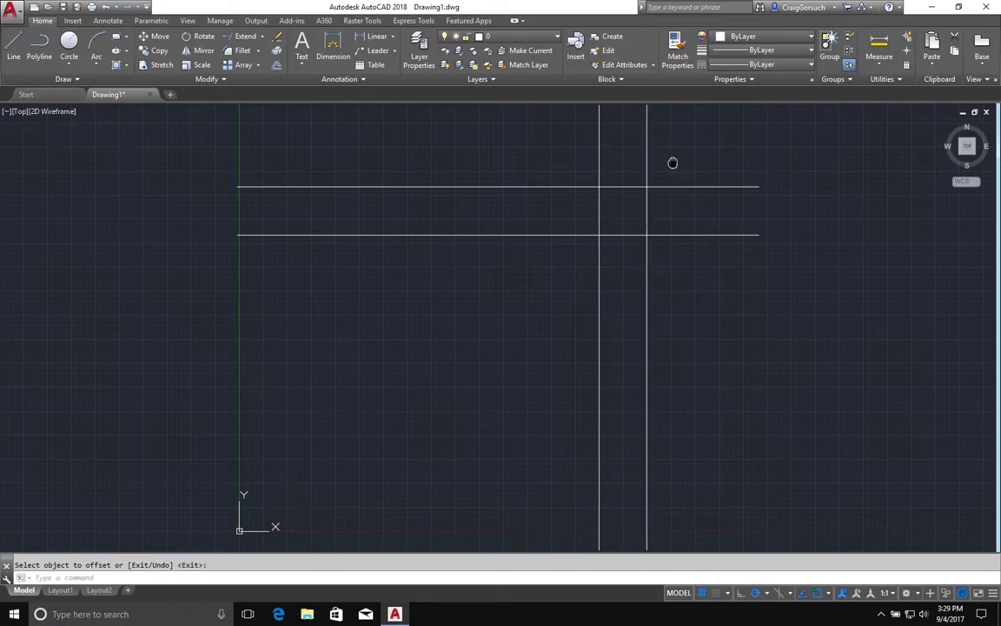
pyautogui.moveTo(673, 163); pyautogui.dragTo(572, 247, button='middle')
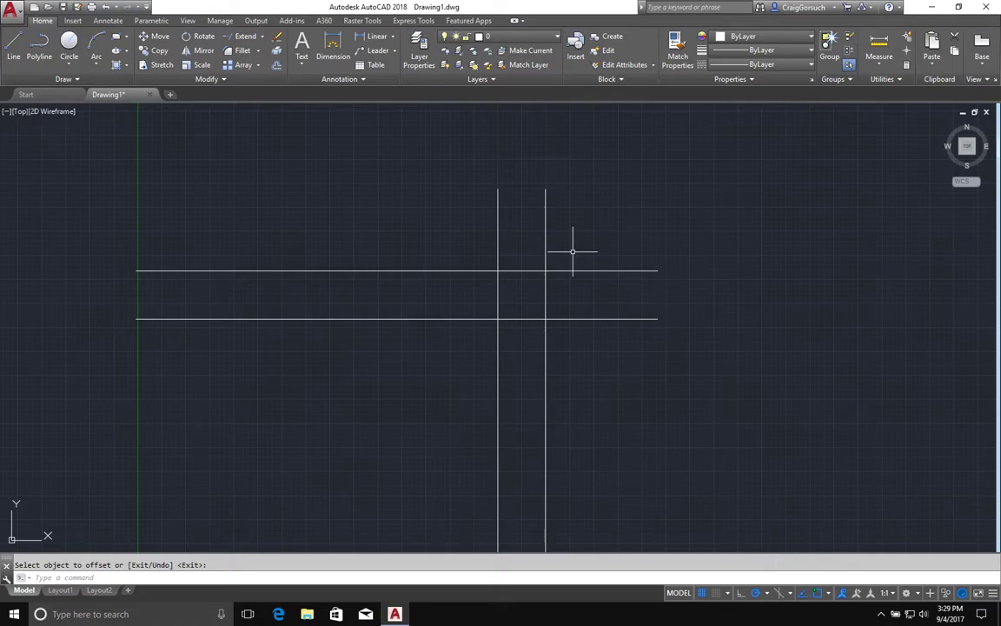
# Step: Fillet upper horizontal to right vertical, and inner vertical to lower horizontal, into sharp corners
pyautogui.press('Escape')
pyautogui.write('f')
pyautogui.press('Return')
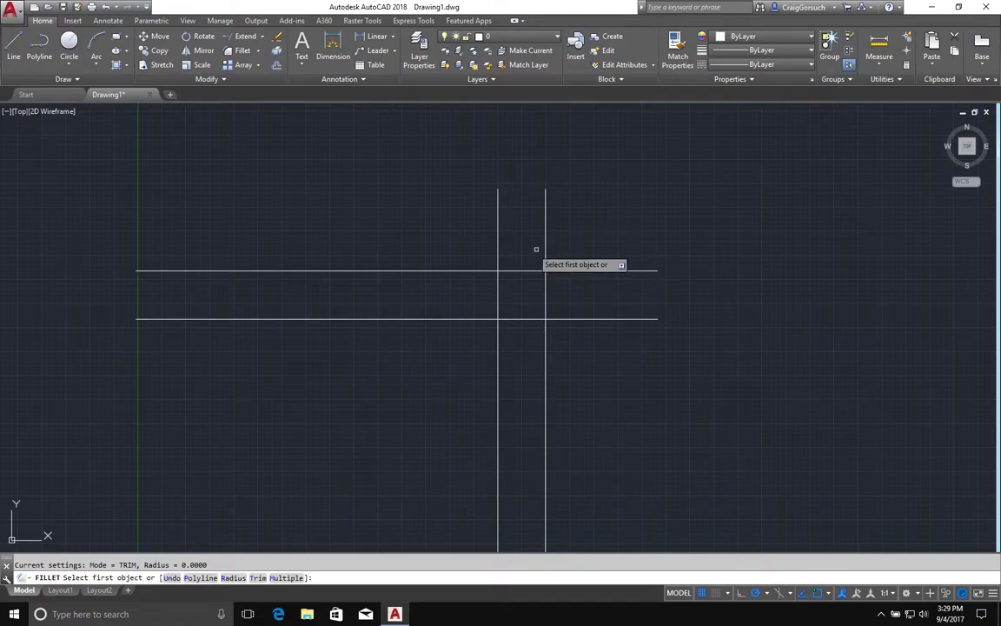
pyautogui.click(464, 270)
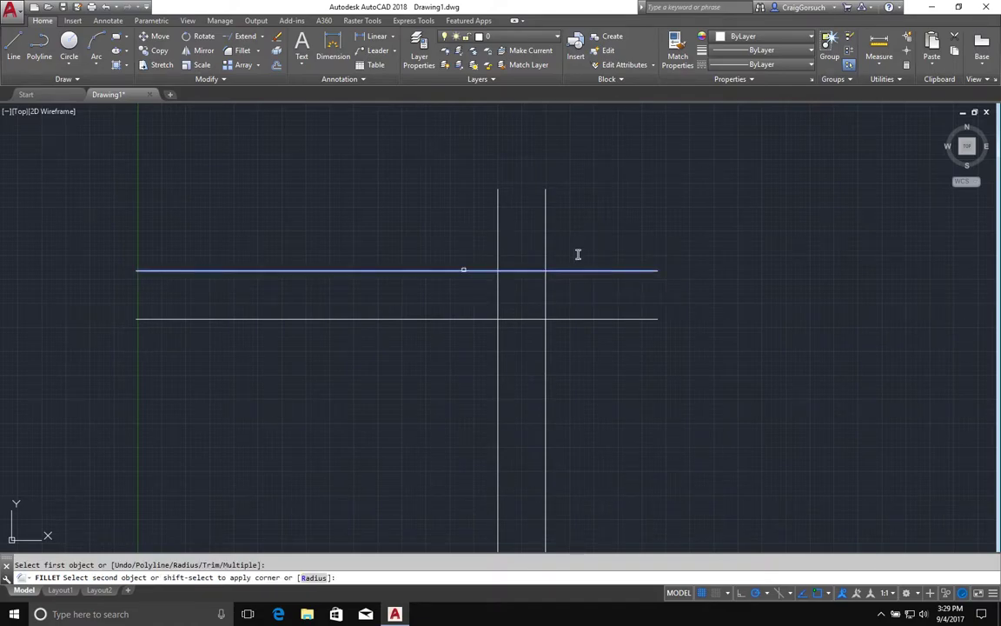
pyautogui.click(546, 310)
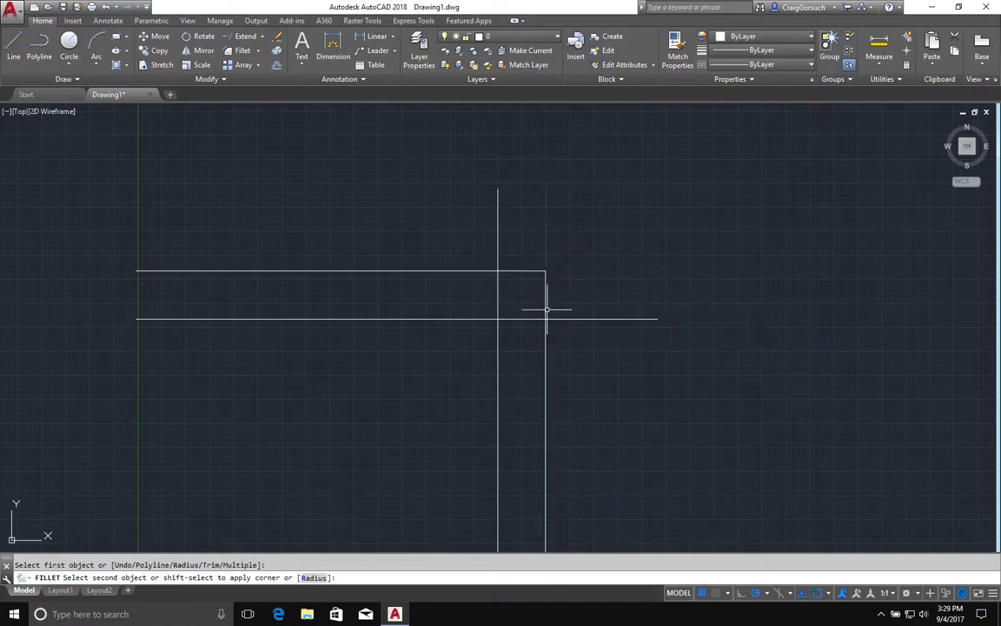
pyautogui.press('Return')
pyautogui.click(498, 341)
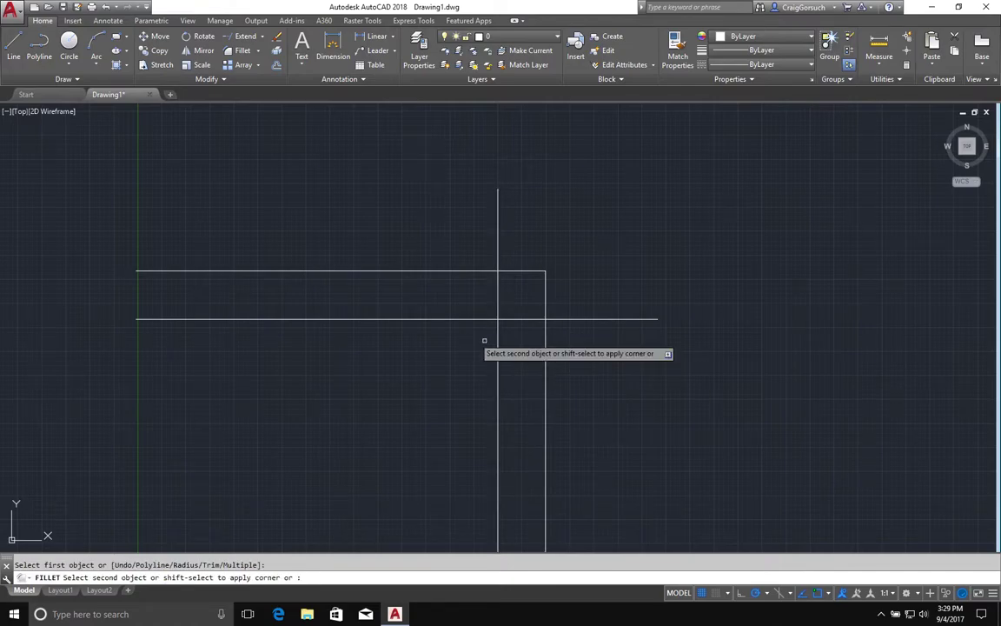
pyautogui.click(449, 319)
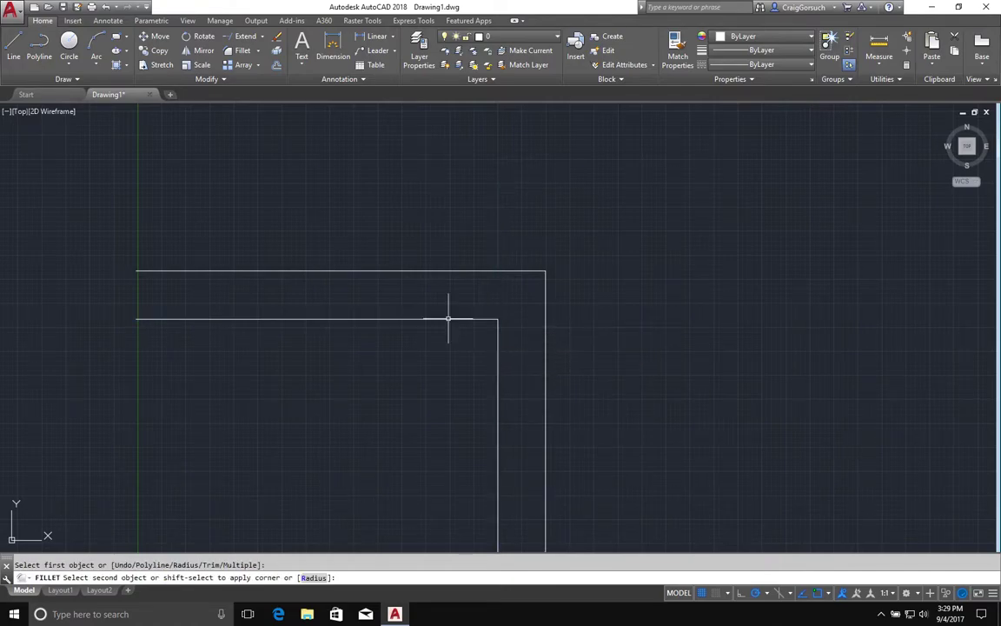
pyautogui.press('Return')
pyautogui.press('Escape')
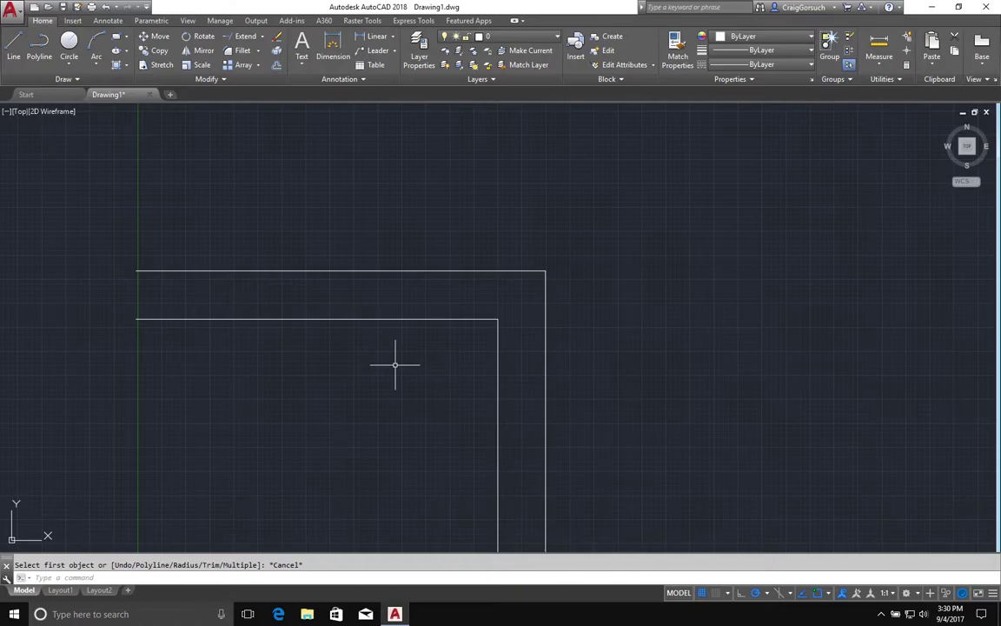
# Step: Undo both sharp corner joins
pyautogui.write('u')
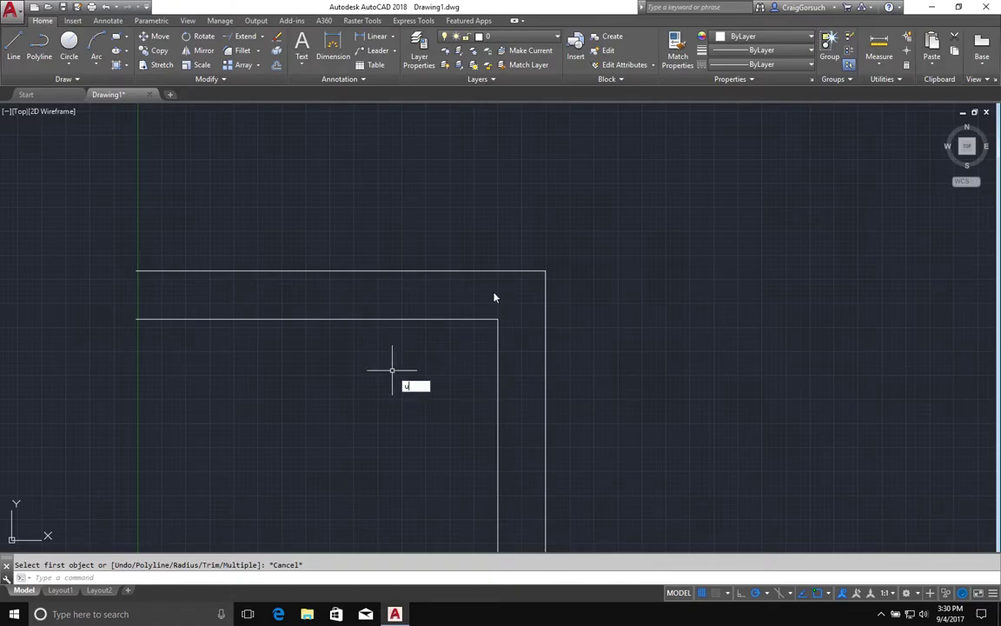
pyautogui.press('Return')
pyautogui.hotkey('ctrl', 'z')
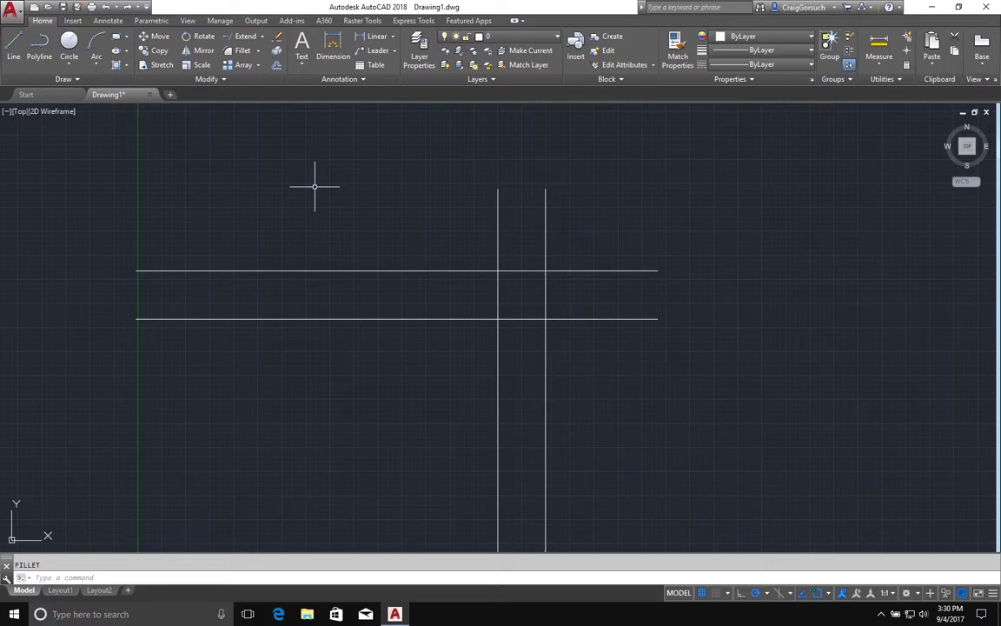
# Step: Set the fillet radius to 12 and round the upper horizontal and right vertical corner
pyautogui.write('F')
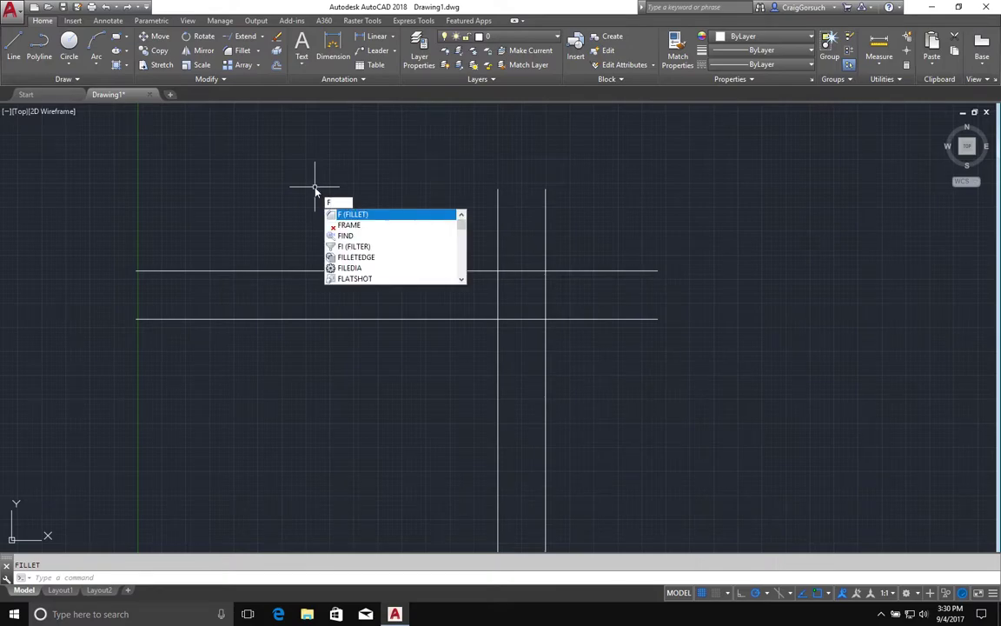
pyautogui.press('Return')
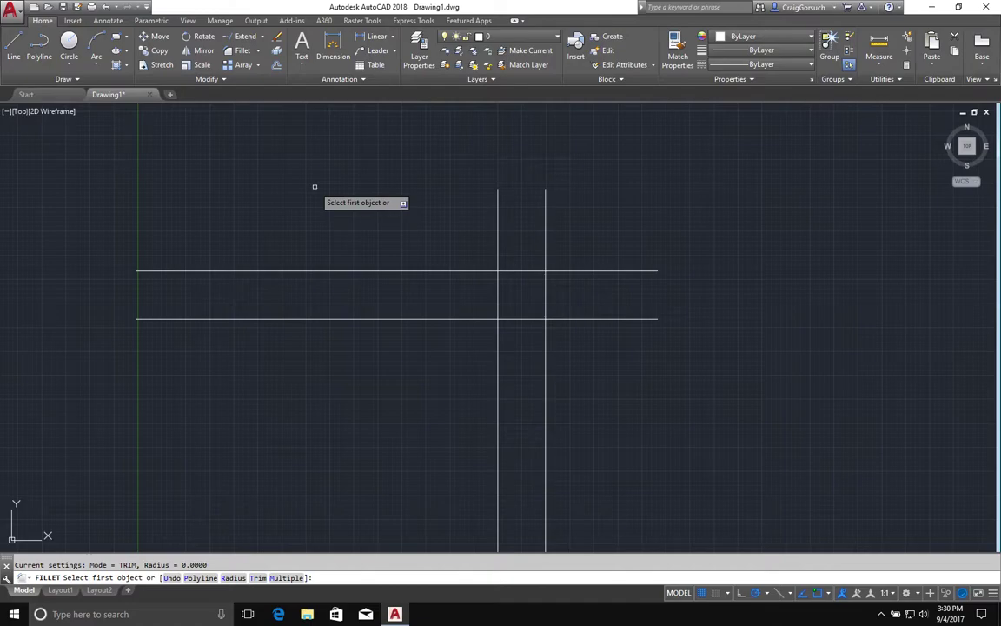
pyautogui.write('r')
pyautogui.press('Return')
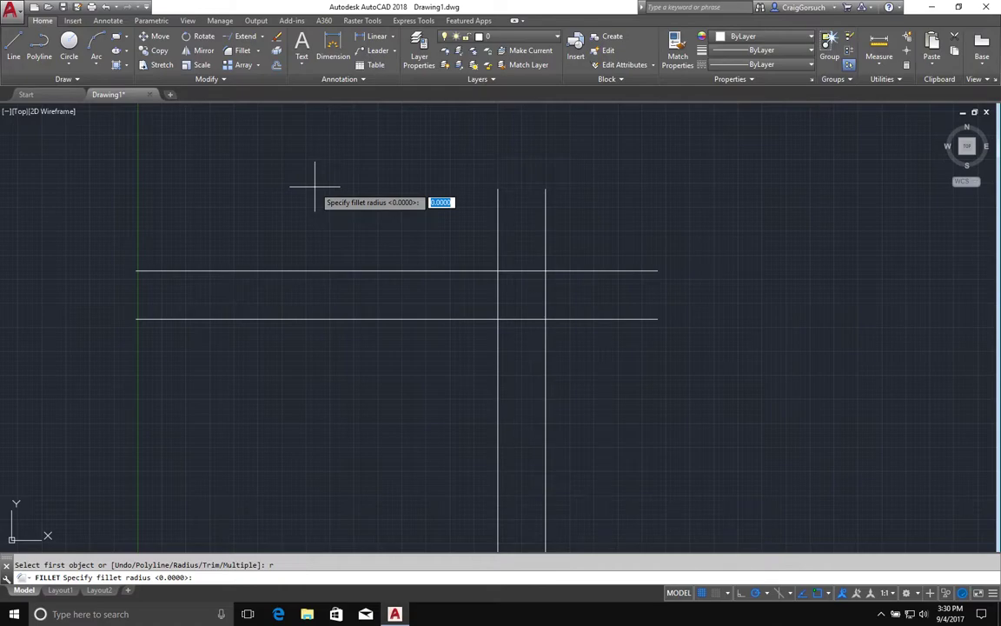
pyautogui.write('12')
pyautogui.press('Return')
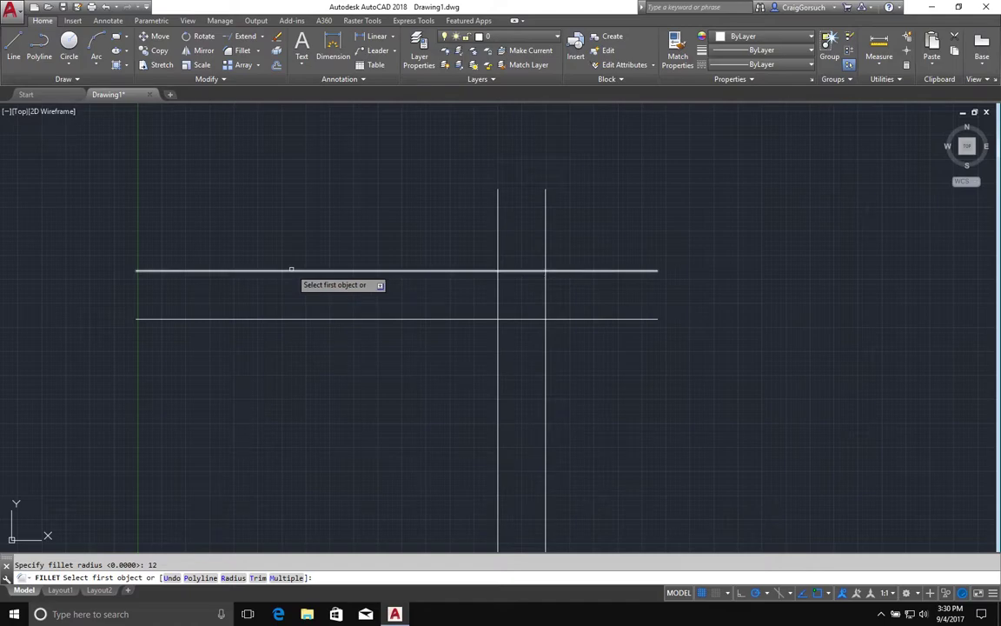
pyautogui.click(315, 188)
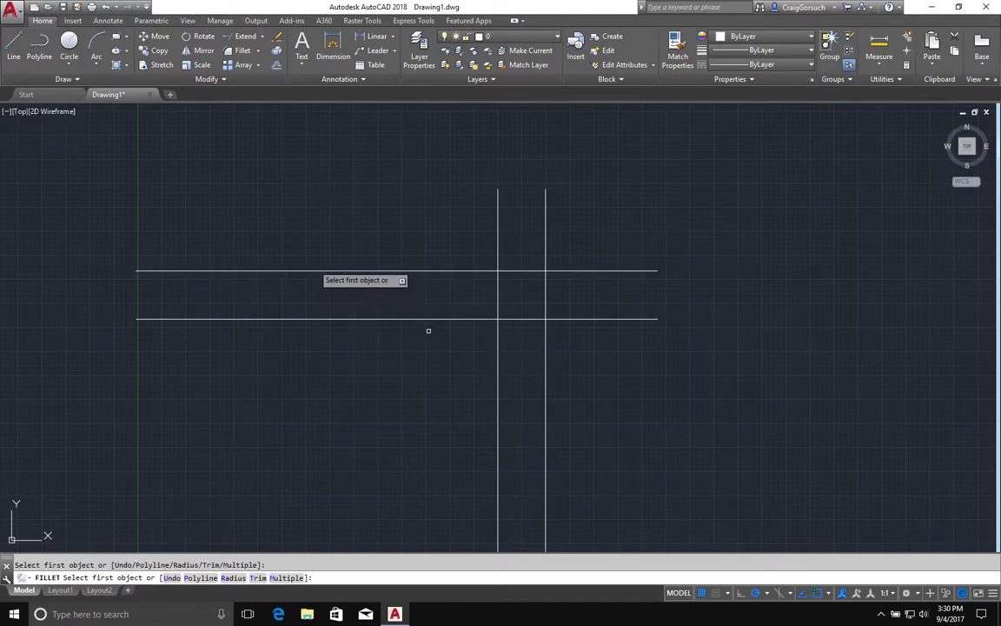
pyautogui.click(301, 270)
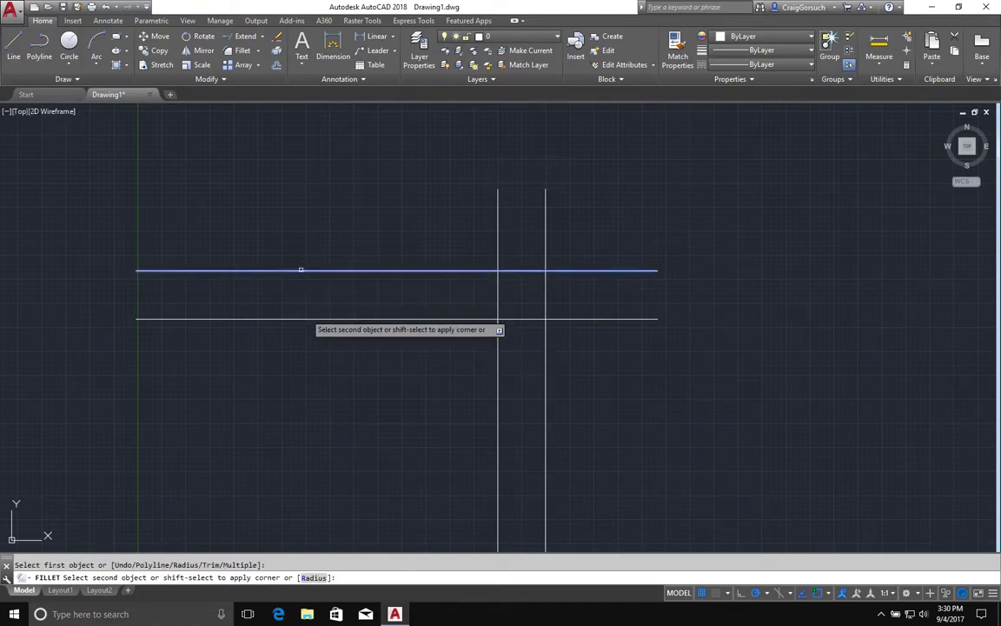
pyautogui.click(546, 502)
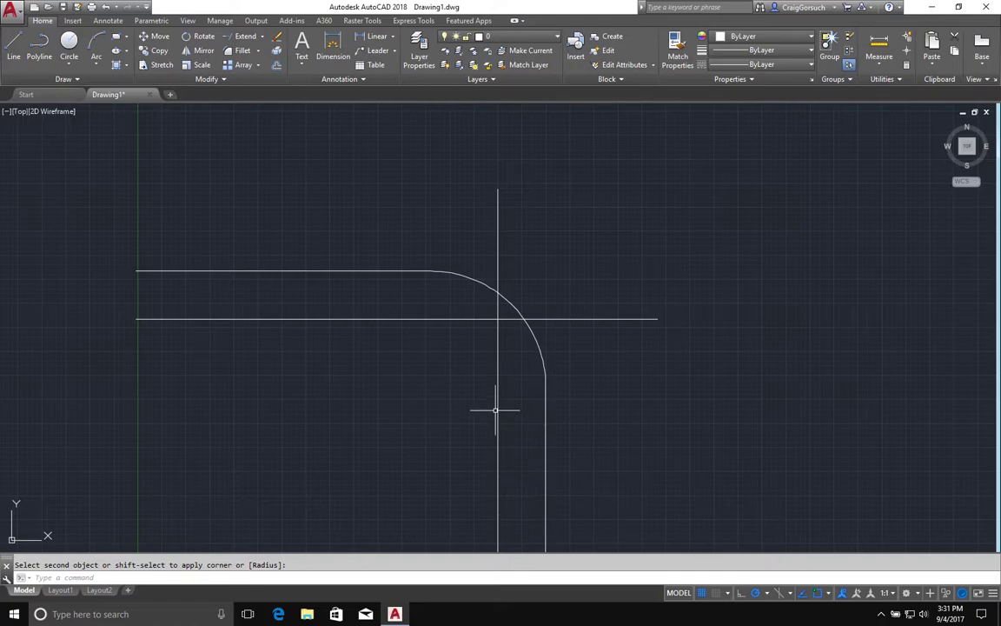
# Step: Select the new arc to confirm its 12.0000 radius
pyautogui.click(510, 300)
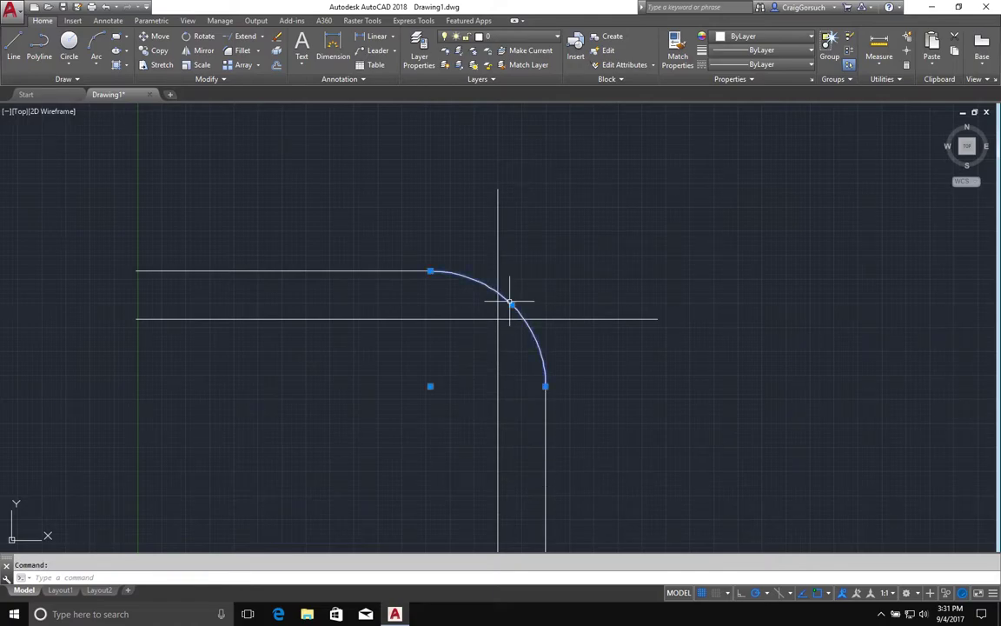
pyautogui.moveTo(511, 306)
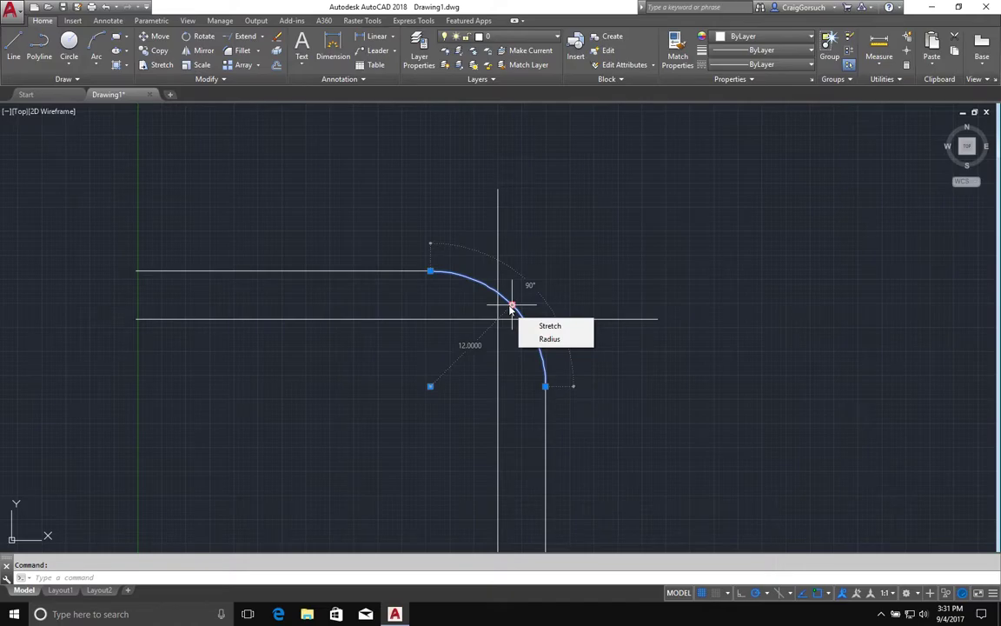
pyautogui.press('Escape')
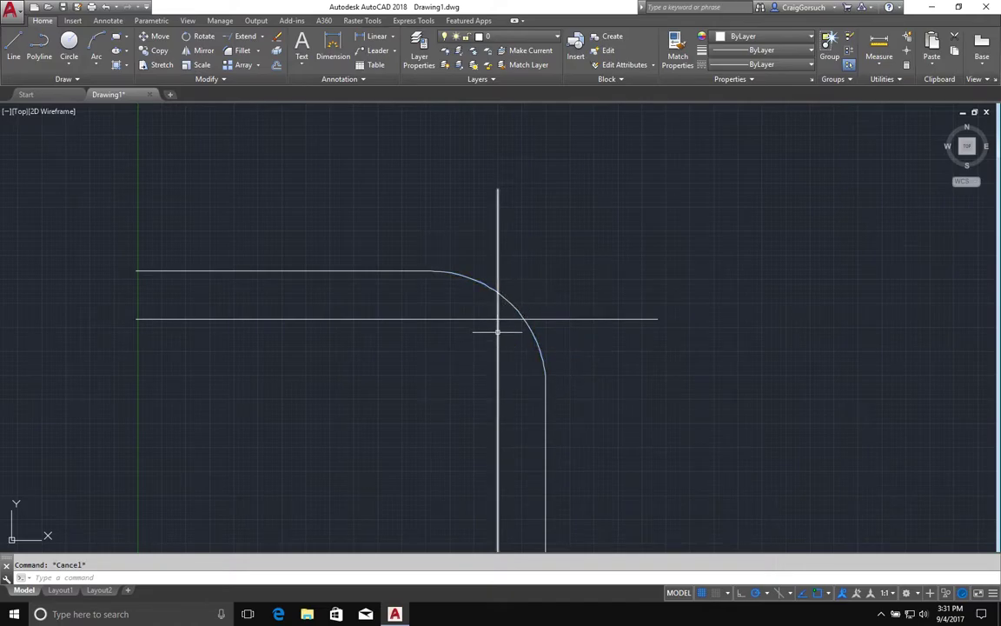
pyautogui.write('f')
pyautogui.press('Return')
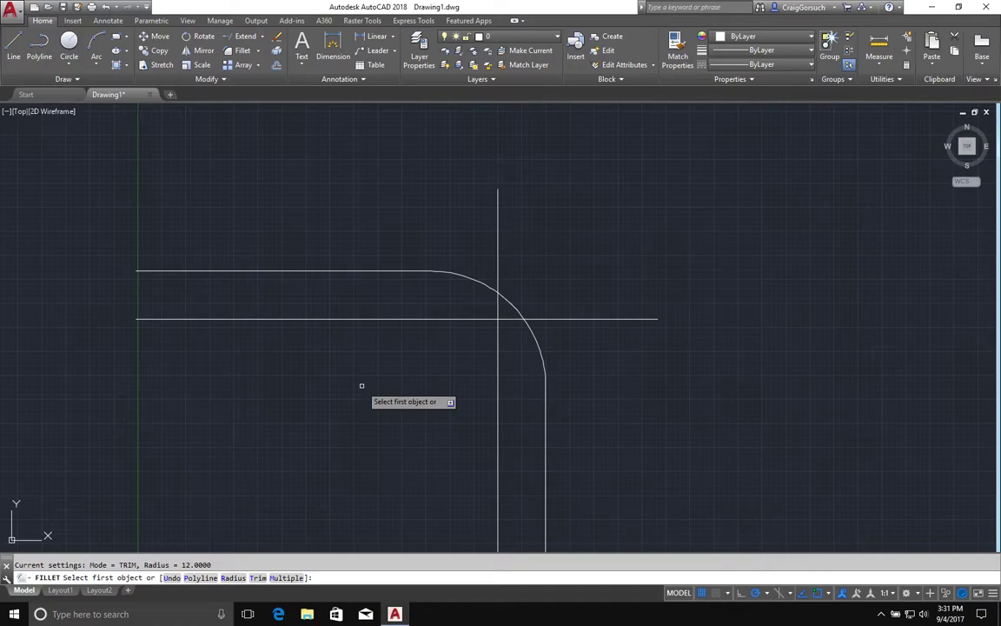
# Step: Fillet the lower horizontal line to the left vertical line, rounding the inner corner
pyautogui.click(315, 319)
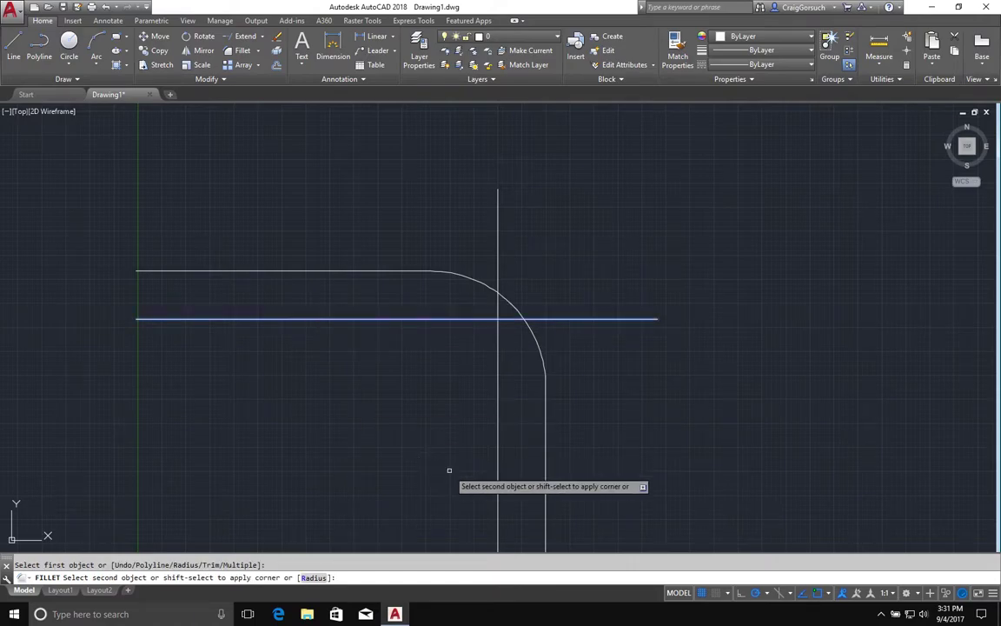
pyautogui.click(497, 495)
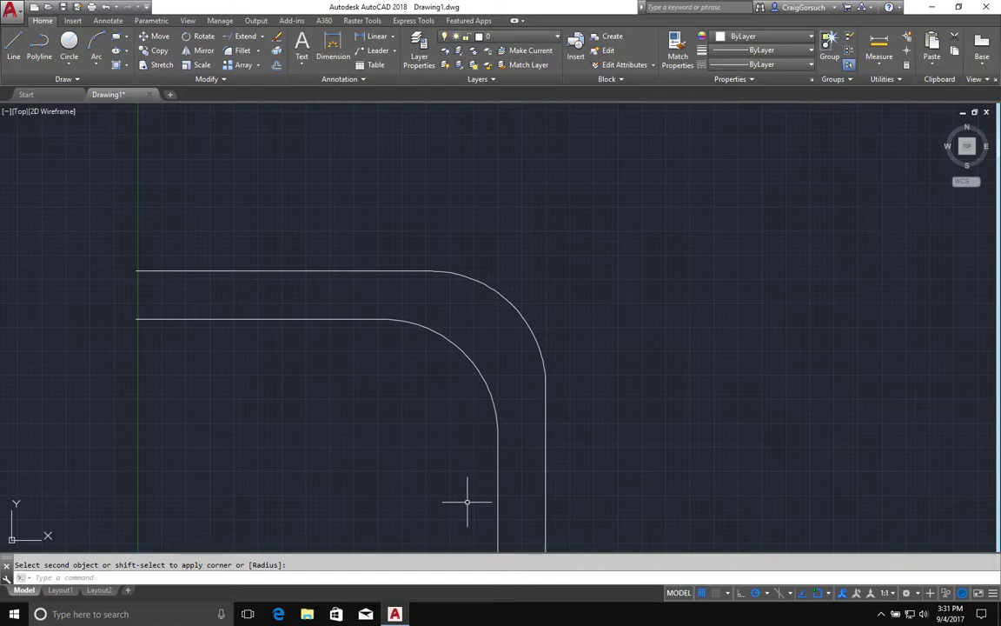
pyautogui.press('Escape')
pyautogui.write('e')
pyautogui.press('Return')
pyautogui.click(505, 279)
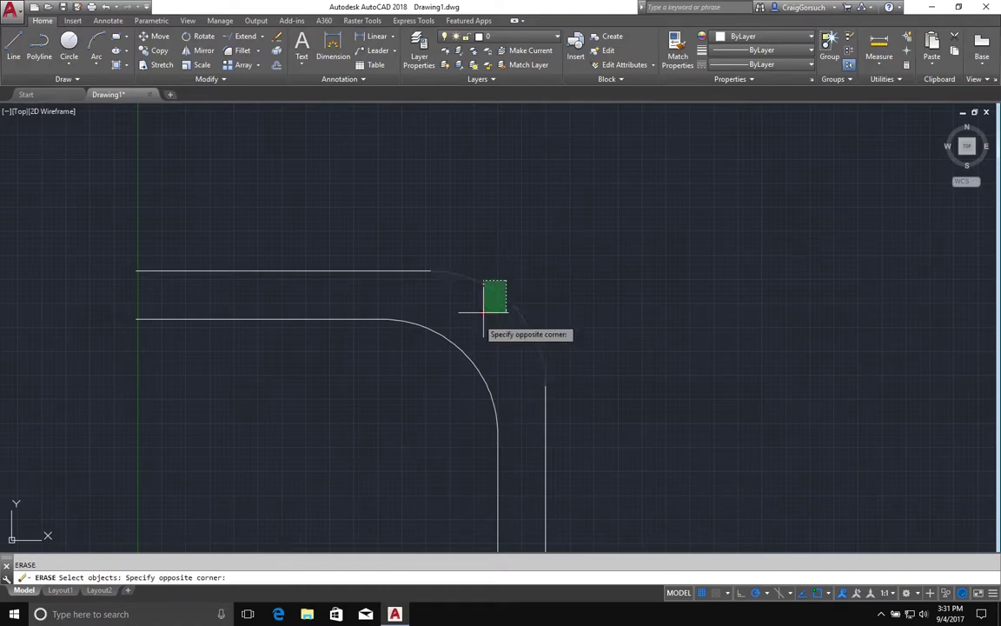
# Step: Erase both fillet arcs and fillet the lower horizontal line to the right vertical
pyautogui.click(446, 355)
pyautogui.press('Return')
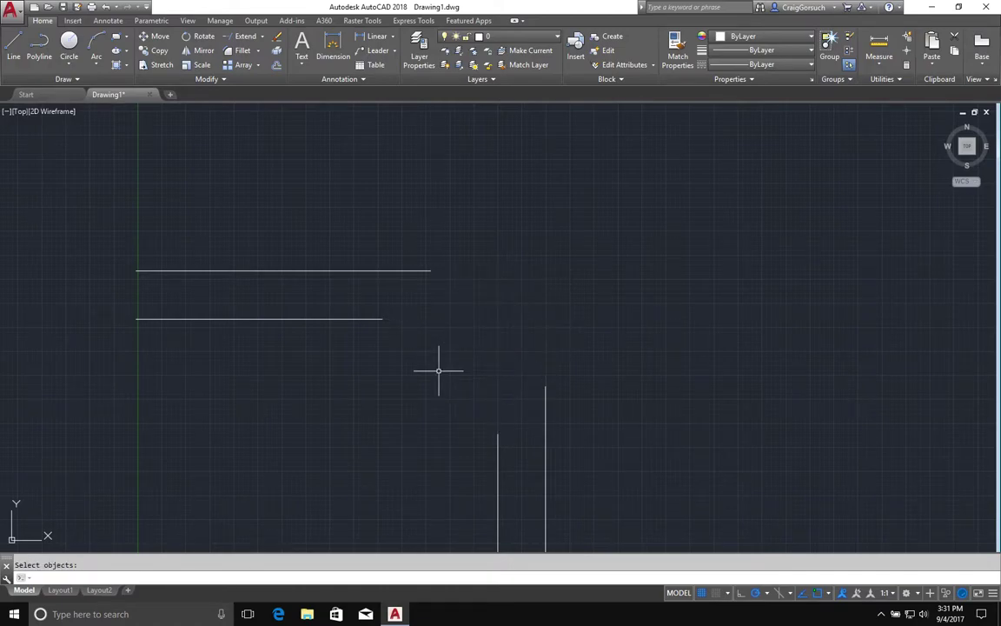
pyautogui.write('f')
pyautogui.press('Return')
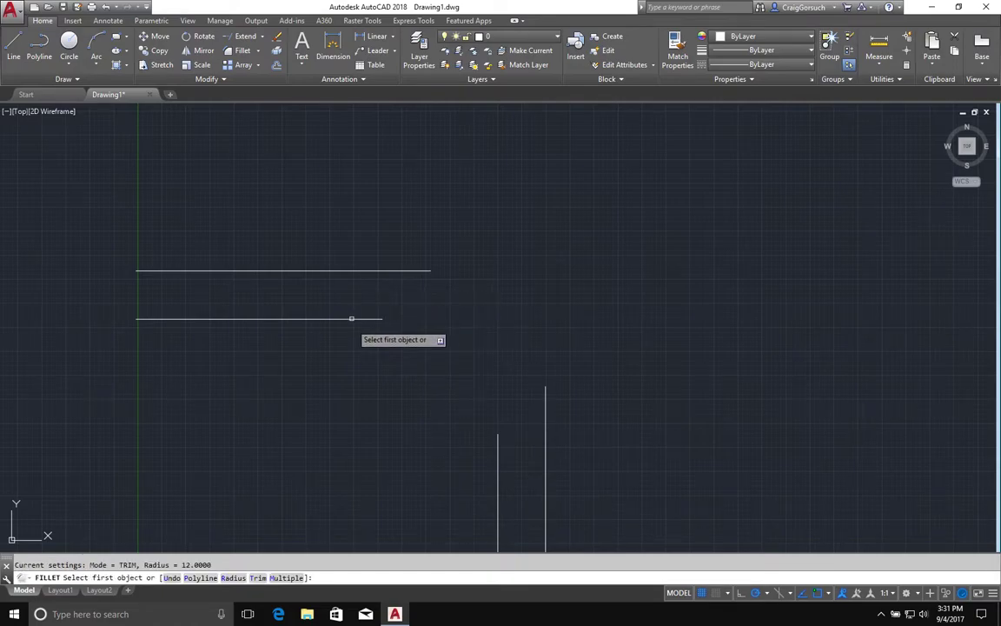
pyautogui.click(357, 318)
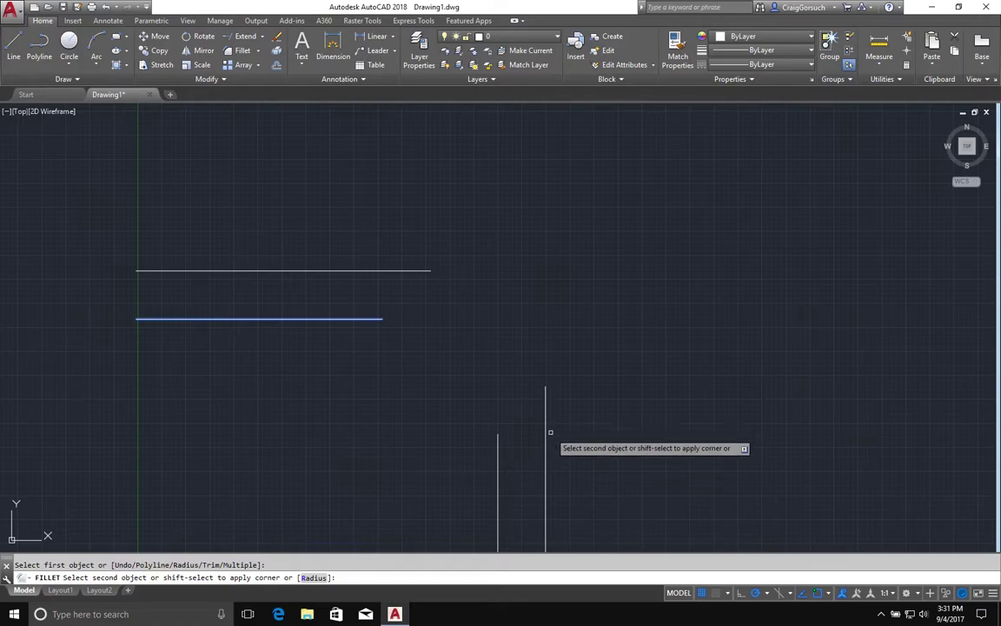
pyautogui.click(546, 436)
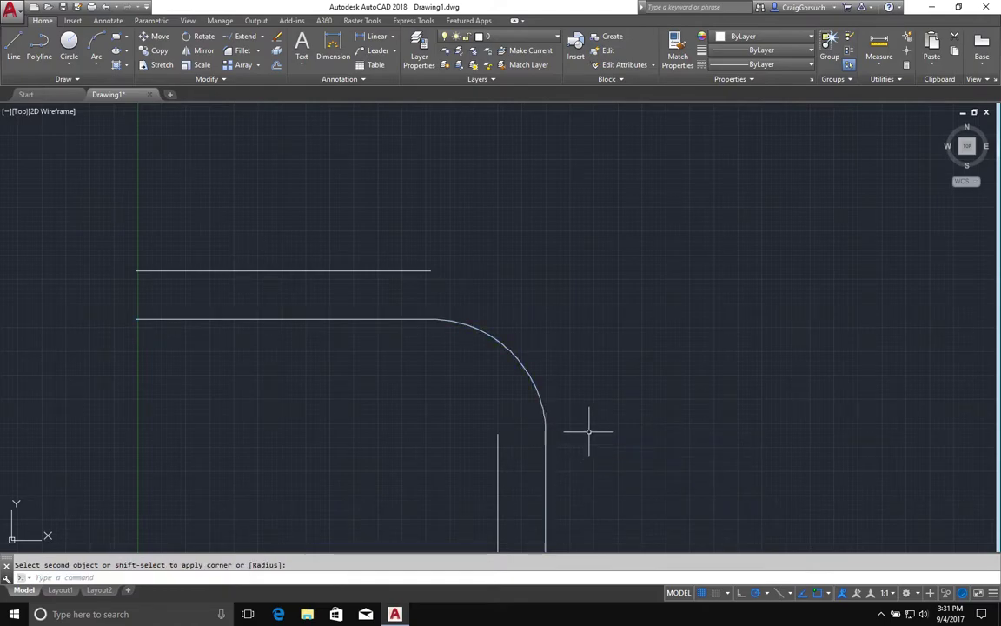
# Step: Fillet the lower and upper horizontal lines together into a rounded end cap
pyautogui.press('space')
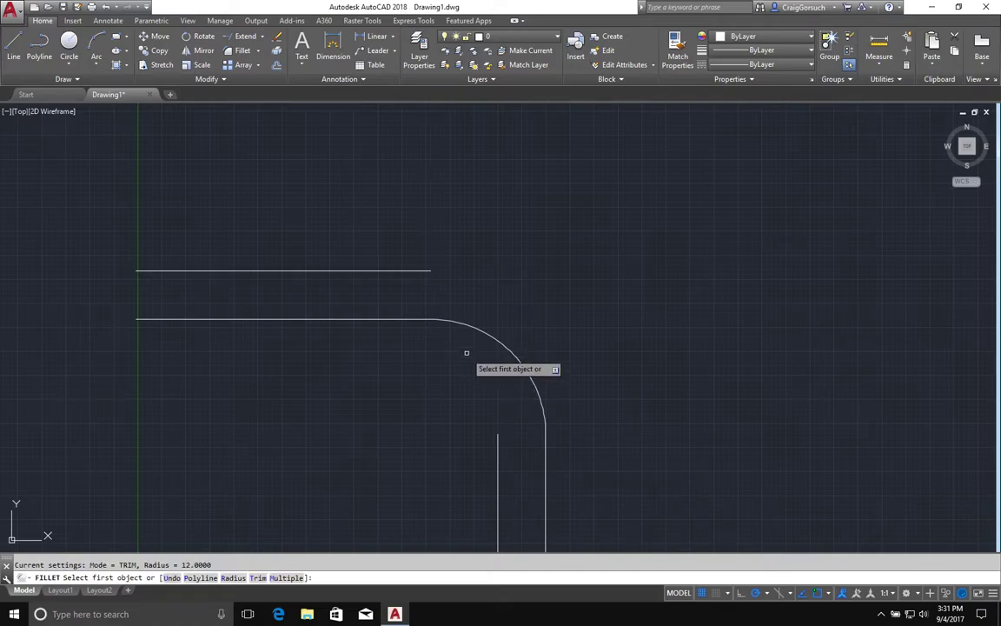
pyautogui.click(387, 318)
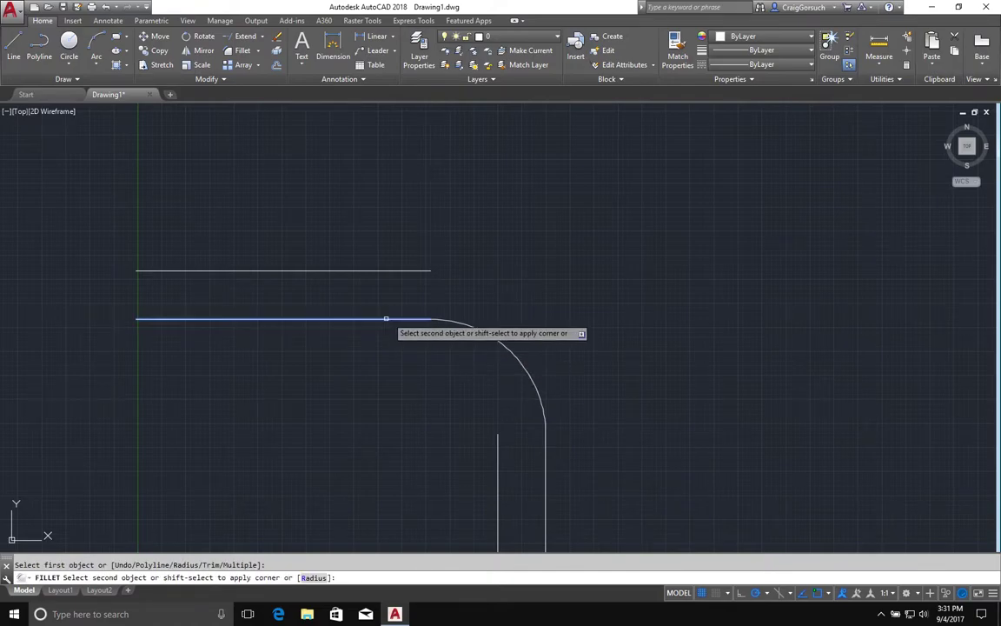
pyautogui.click(397, 272)
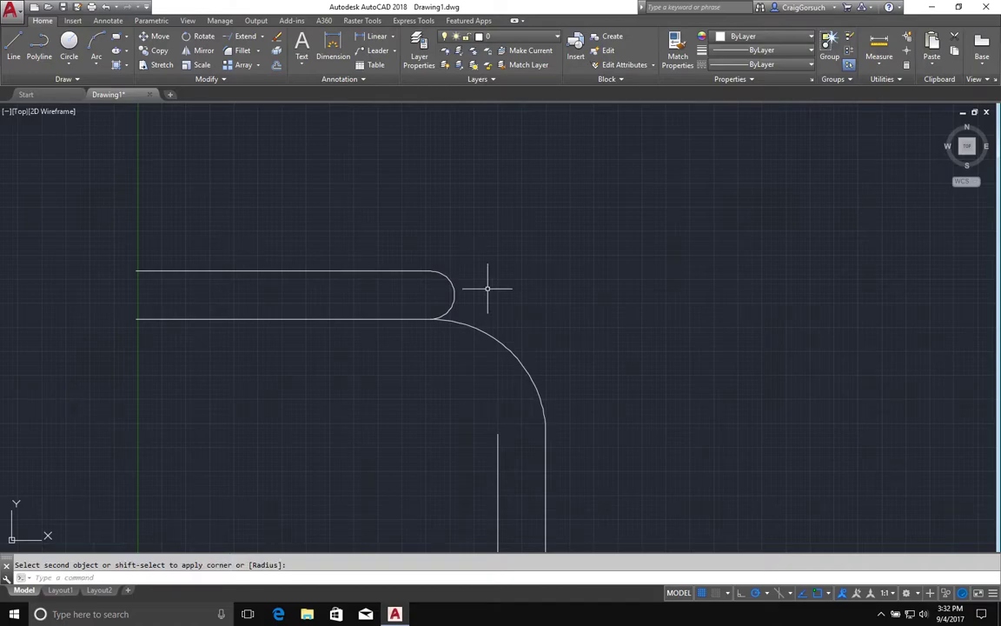
# Step: Draw a diagonal line from the upper right down to the top of the left vertical
pyautogui.write('l')
pyautogui.press('Return')
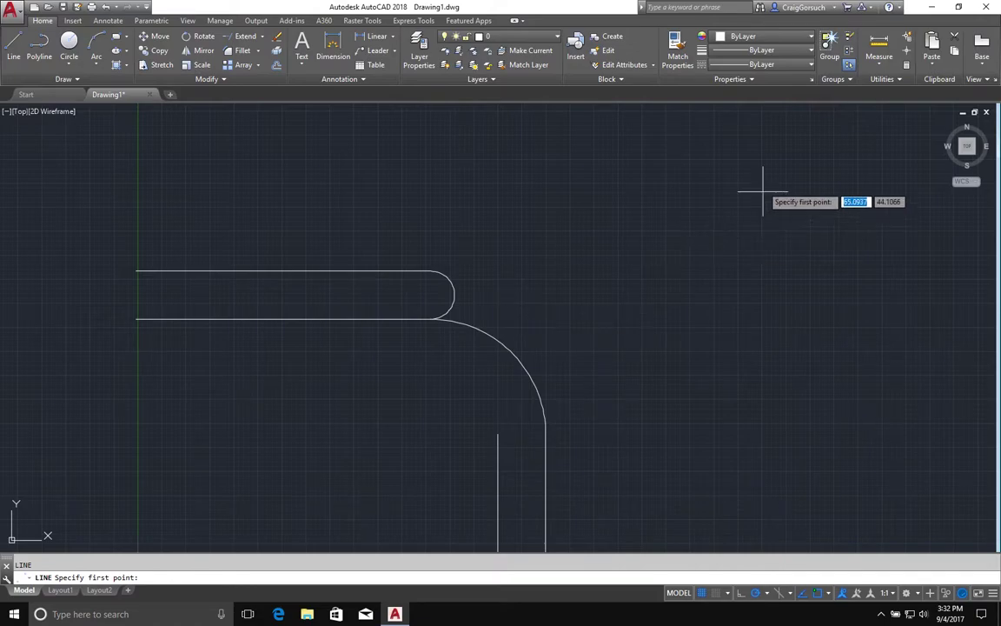
pyautogui.click(707, 158)
pyautogui.click(498, 432)
pyautogui.press('Escape')
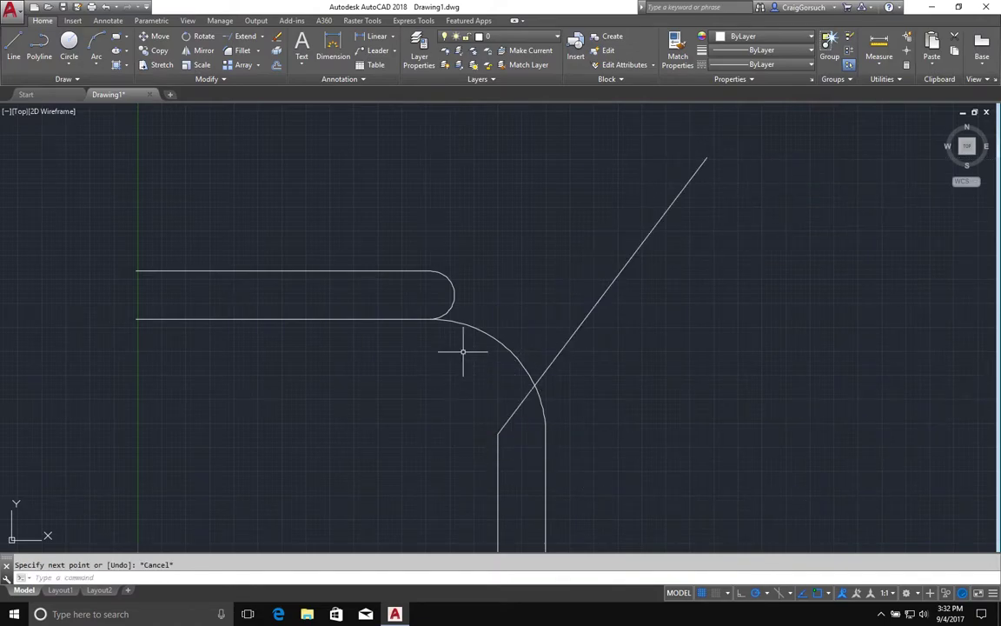
# Step: Window-select and delete the two earlier arcs
pyautogui.click(480, 289)
pyautogui.click(447, 333)
pyautogui.press('Delete')
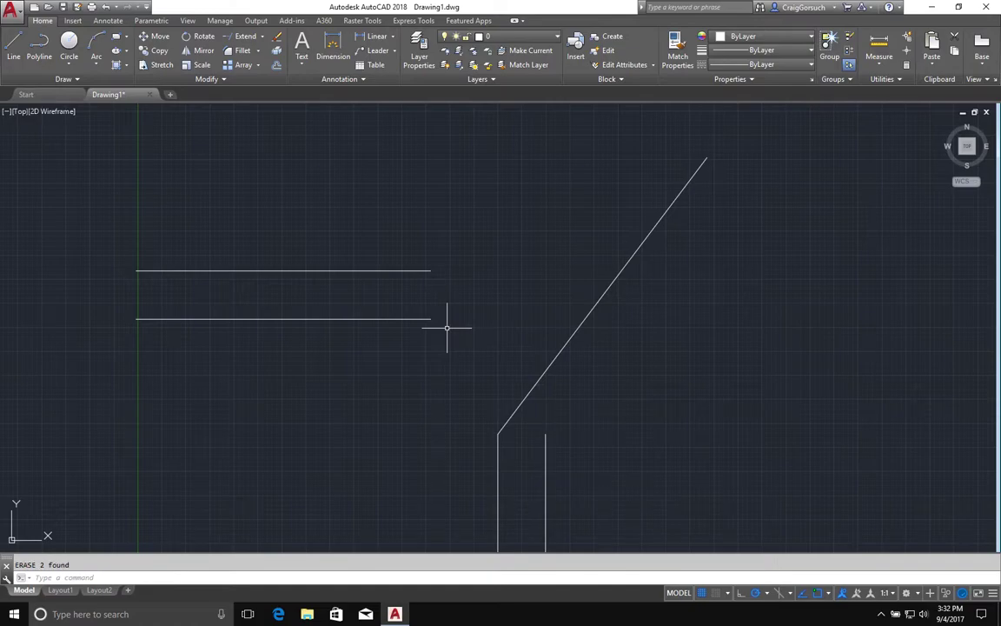
# Step: Set the fillet radius to 2 and fillet the diagonal to the right vertical line
pyautogui.write('f')
pyautogui.press('Return')
pyautogui.write('r')
pyautogui.press('Return')
pyautogui.write('2')
pyautogui.press('Return')
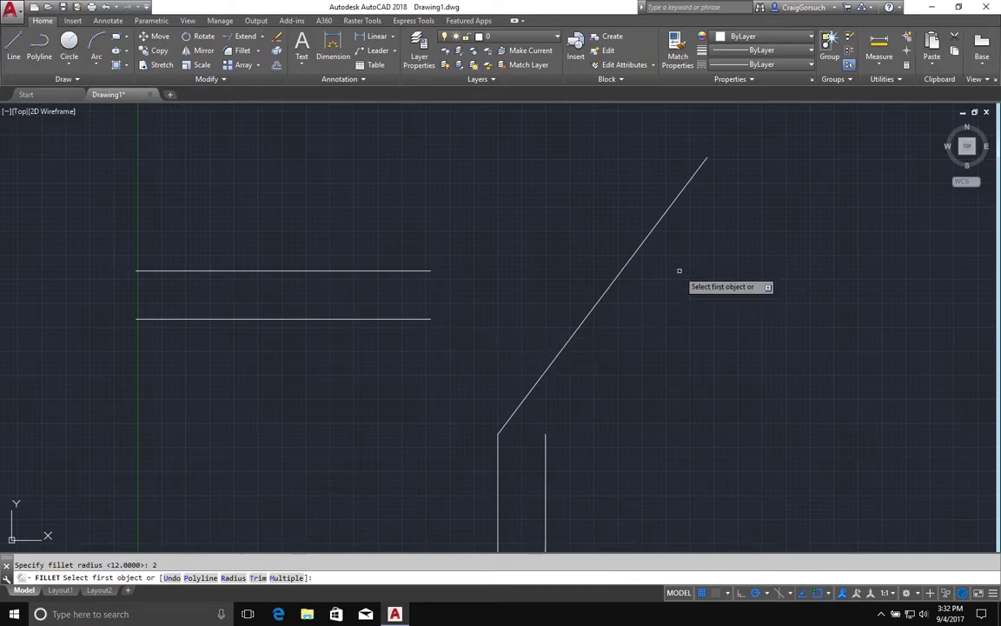
pyautogui.click(564, 346)
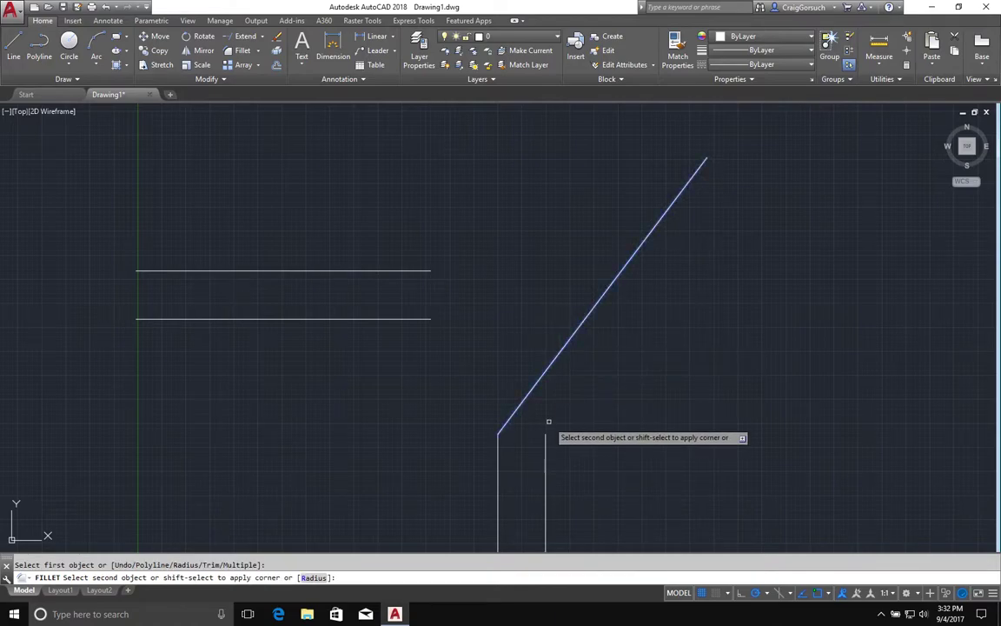
pyautogui.click(546, 435)
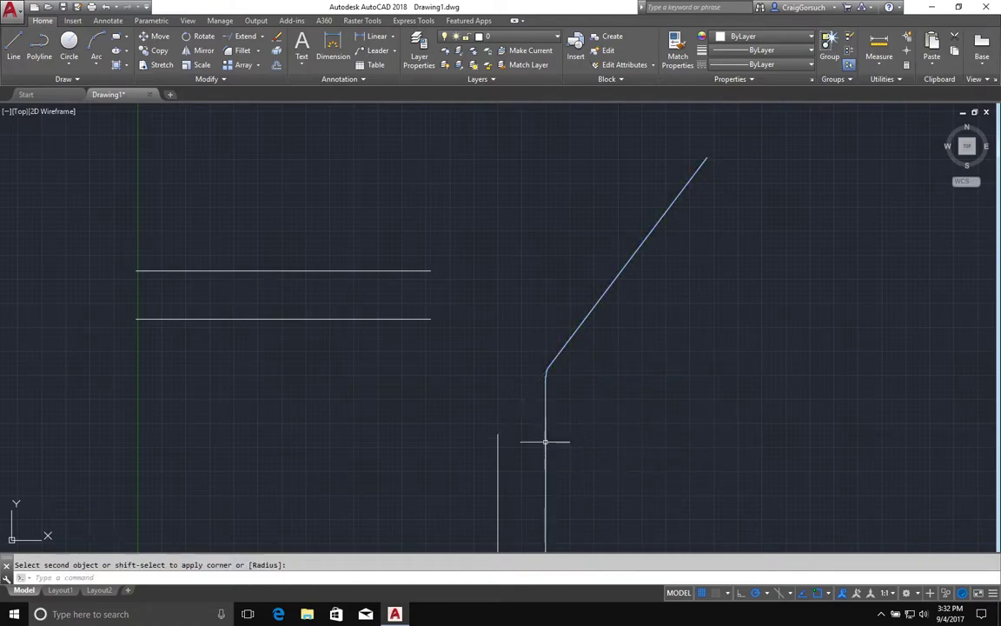
pyautogui.click(556, 359)
# Step: Fillet the diagonal to the upper line, then select the small new arc
pyautogui.write('f')
pyautogui.press('Return')
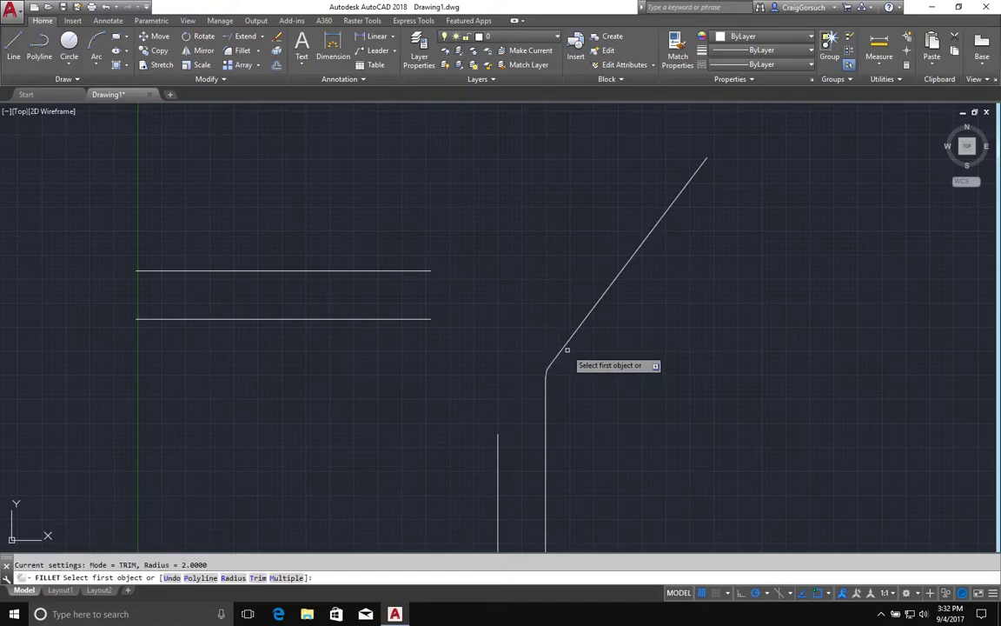
pyautogui.click(567, 348)
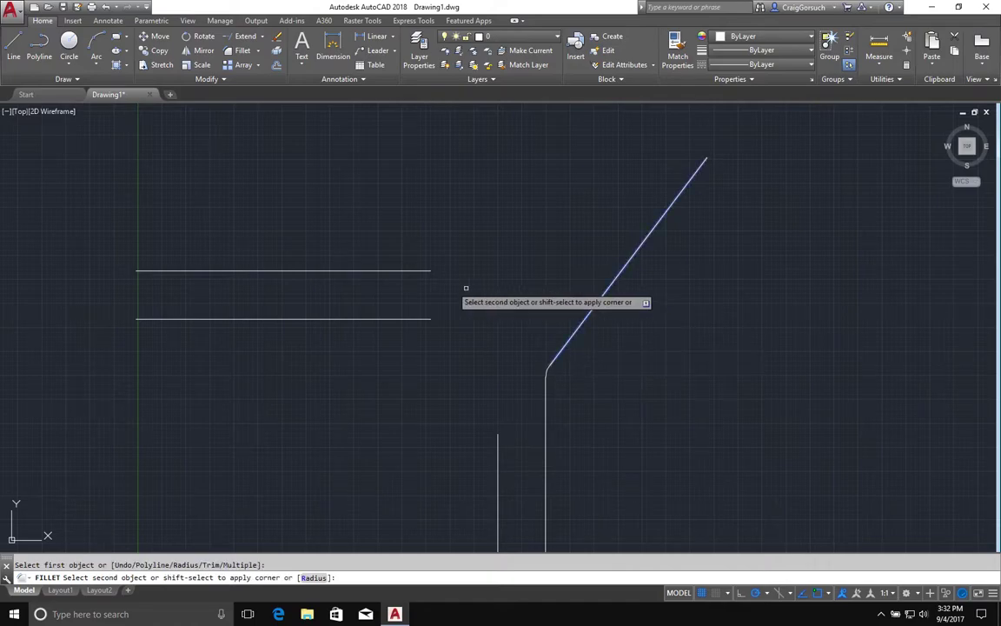
pyautogui.click(403, 272)
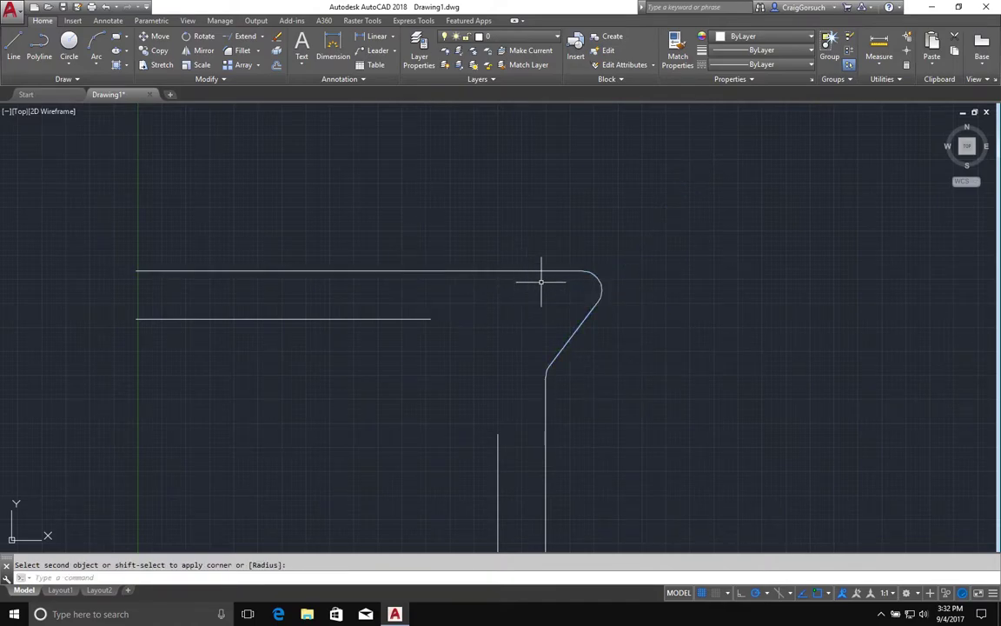
pyautogui.click(599, 275)
pyautogui.click(583, 295)
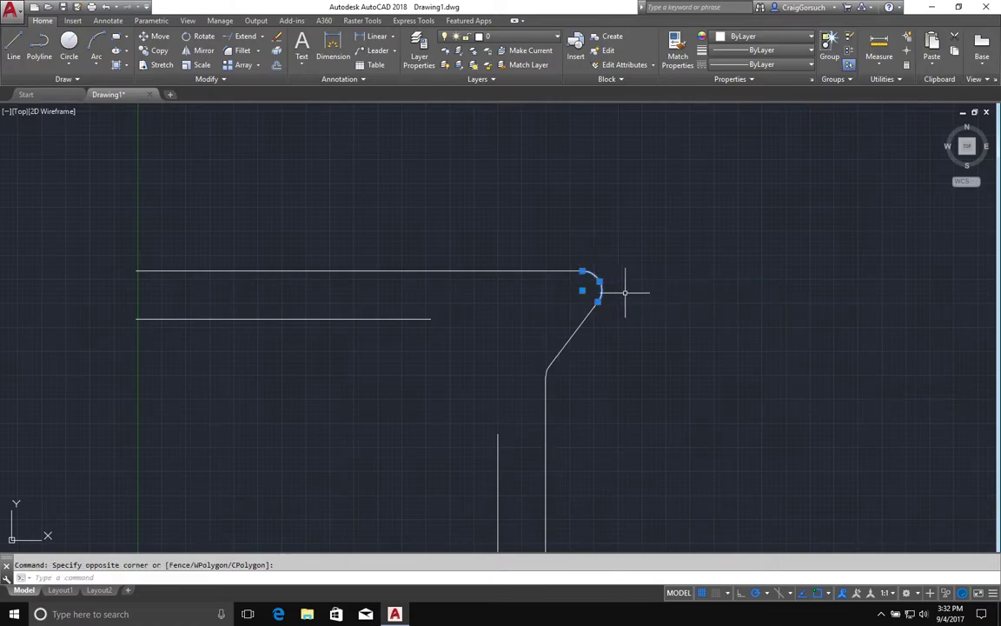
pyautogui.moveTo(601, 282)
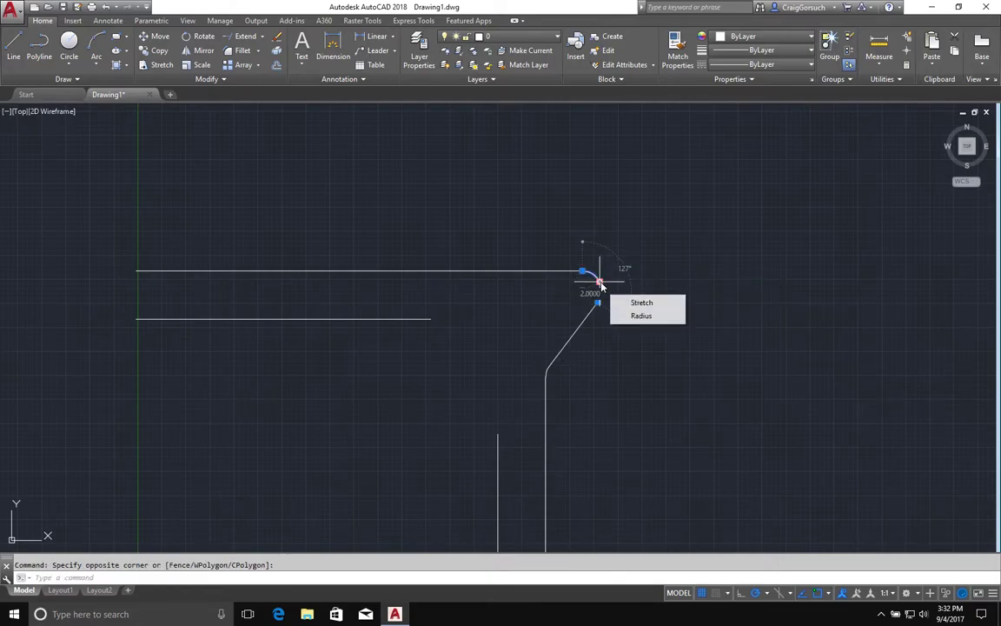
pyautogui.press('Escape')
pyautogui.scroll(-3, 565, 367)
pyautogui.scroll(5, 571, 369)
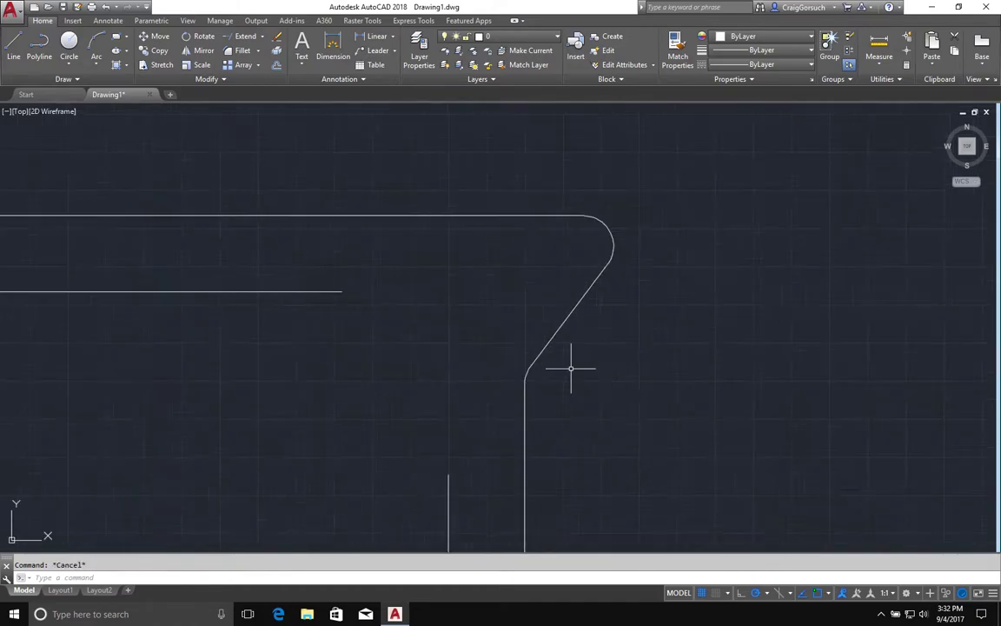
pyautogui.click(525, 374)
pyautogui.moveTo(527, 379)
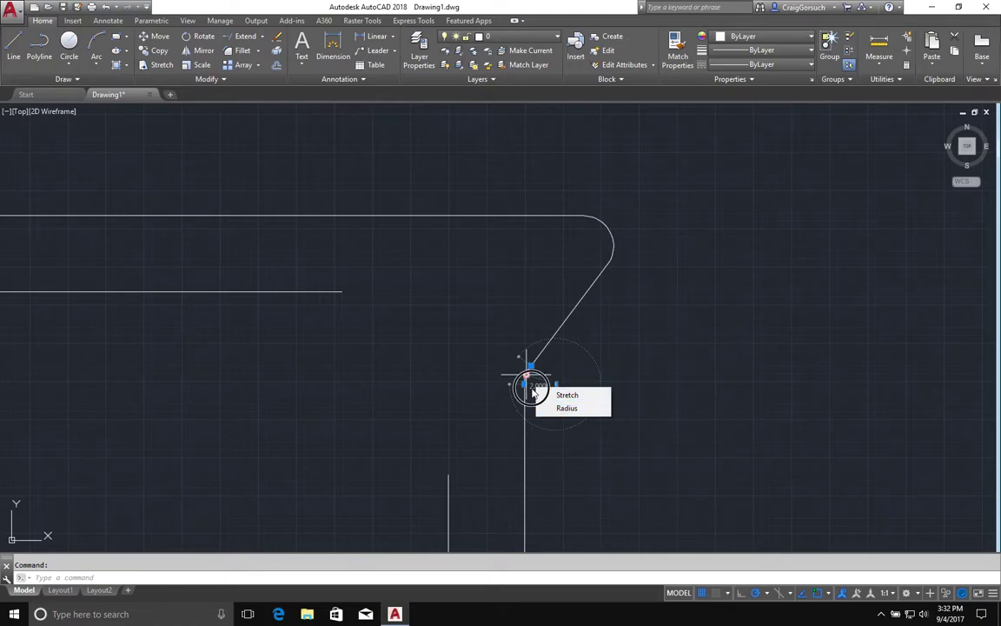
pyautogui.press('Escape')
pyautogui.scroll(-2, 600, 349)
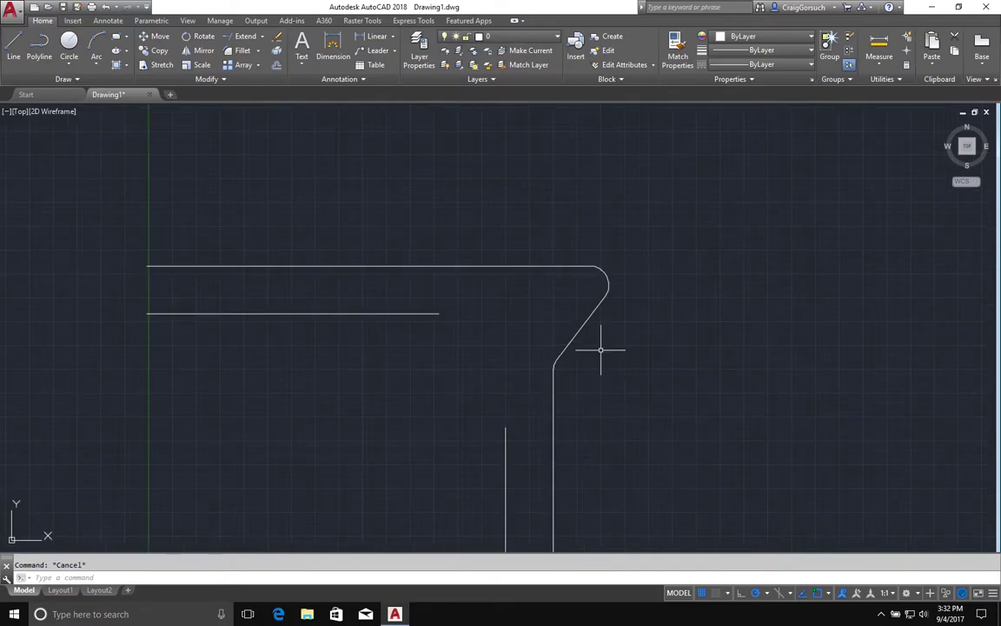
pyautogui.moveTo(600, 349)
pyautogui.mouseDown(button='middle')
pyautogui.moveTo(602, 234)
pyautogui.moveTo(599, 295)
pyautogui.mouseUp(button='middle')
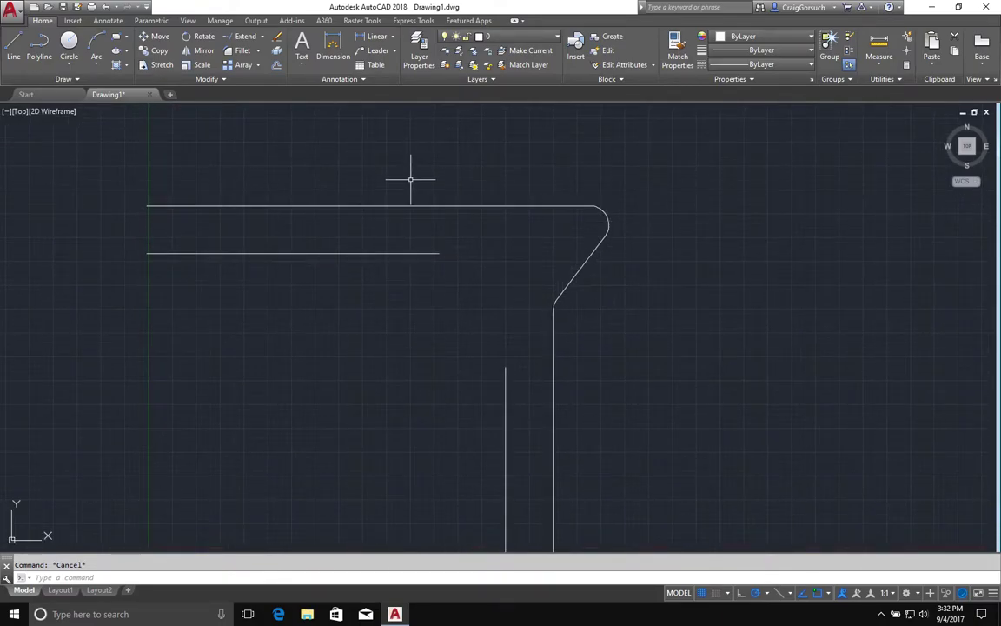
pyautogui.write('e')
# Step: Erase the diagonal and its arcs, then choose Chamfer from the Fillet dropdown
pyautogui.press('Return')
pyautogui.click(383, 179)
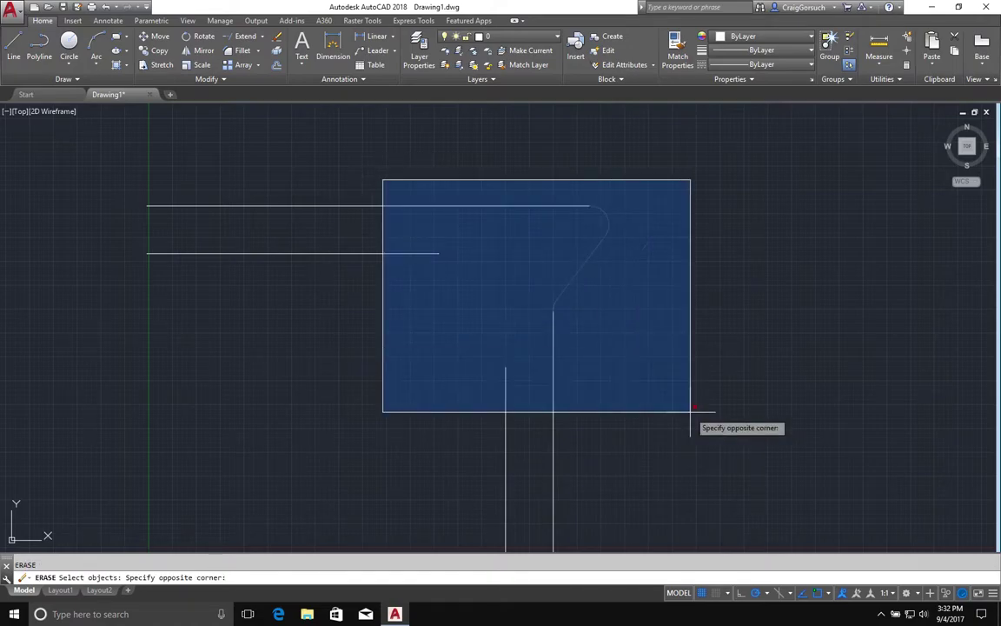
pyautogui.click(737, 480)
pyautogui.press('Return')
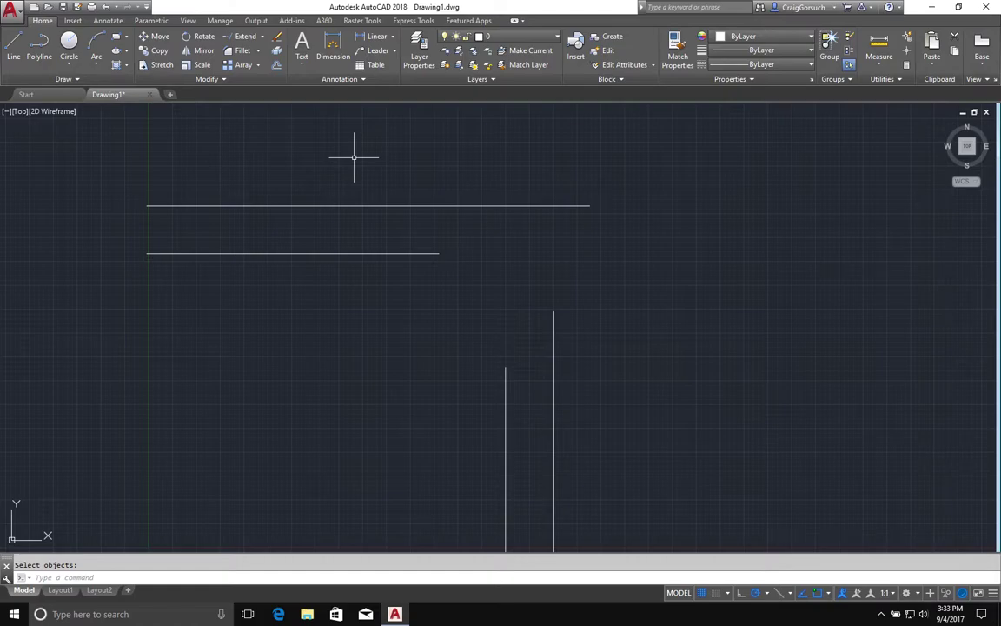
pyautogui.click(259, 52)
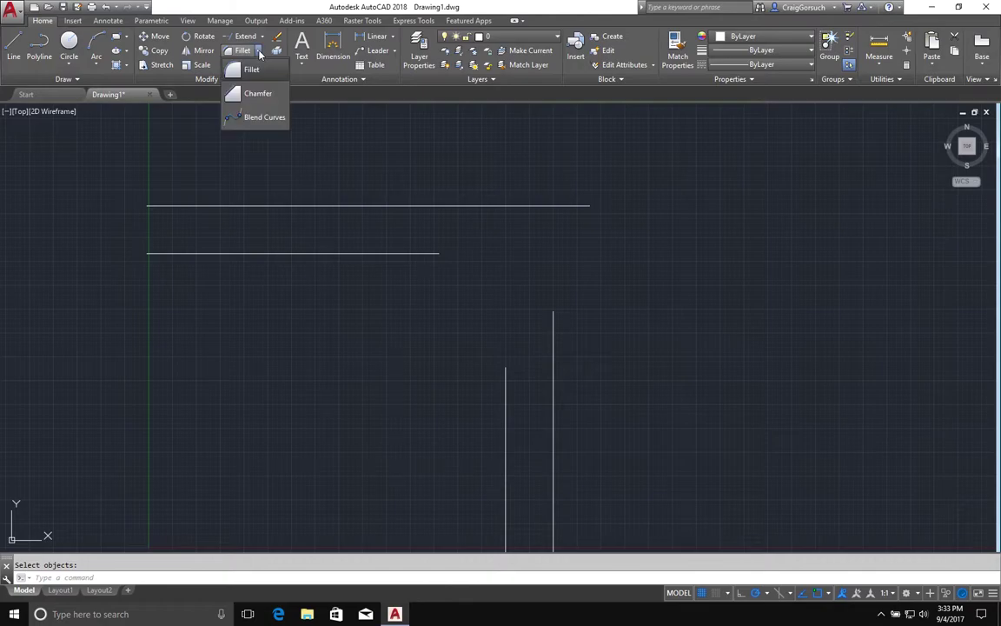
pyautogui.click(259, 94)
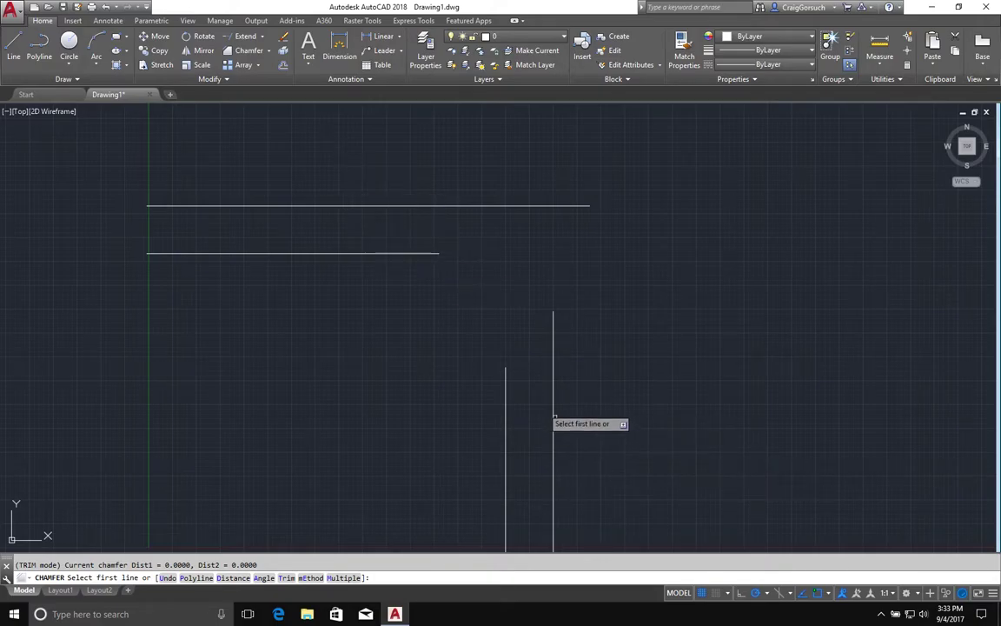
# Step: Set both chamfer distances to 6 and bevel the top horizontal and right vertical corner
pyautogui.write('d')
pyautogui.press('Return')
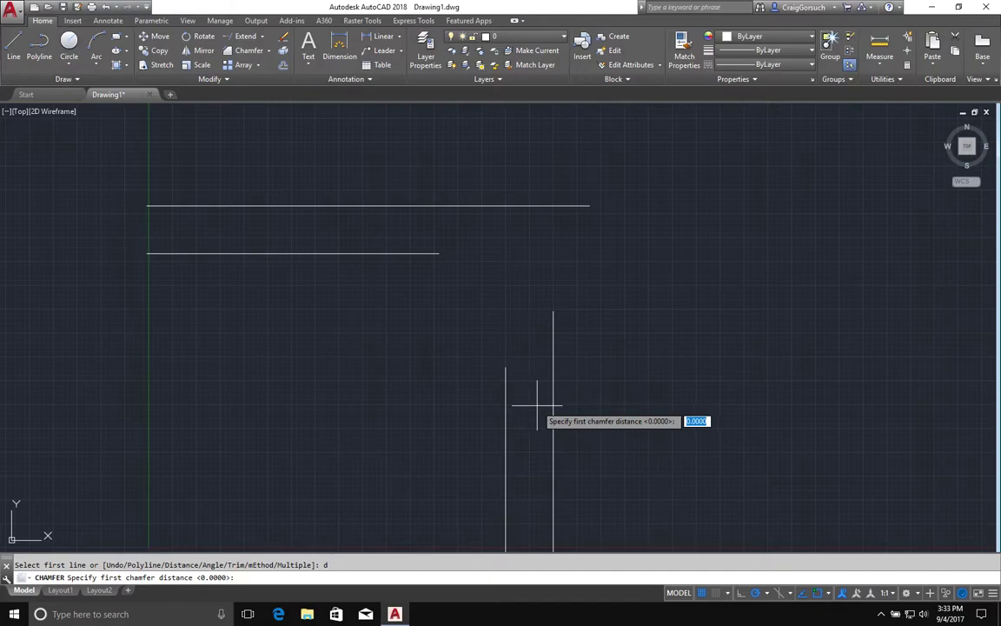
pyautogui.press('BackSpace')
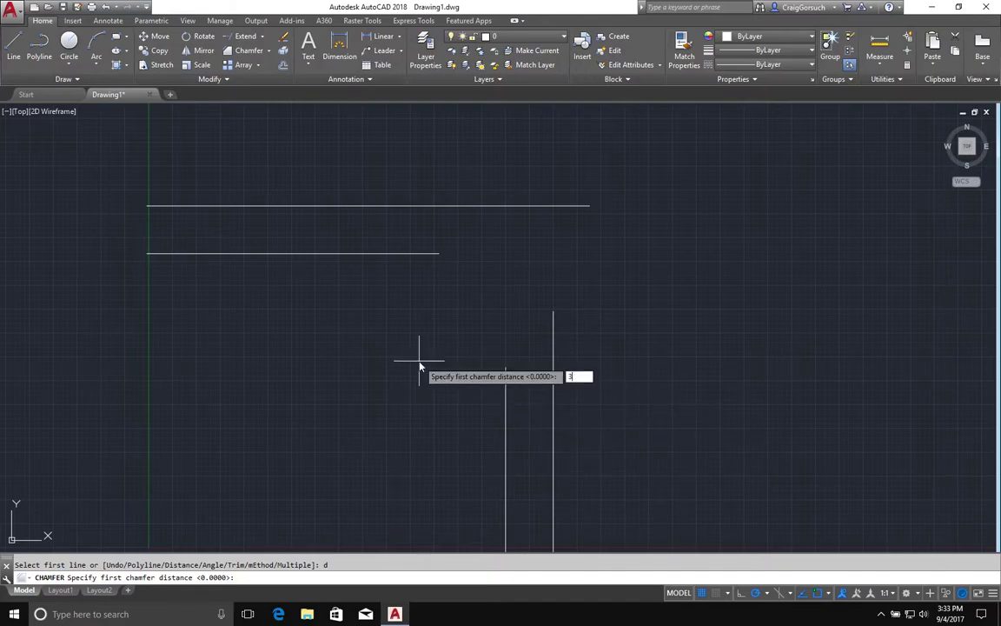
pyautogui.write('6')
pyautogui.press('Return')
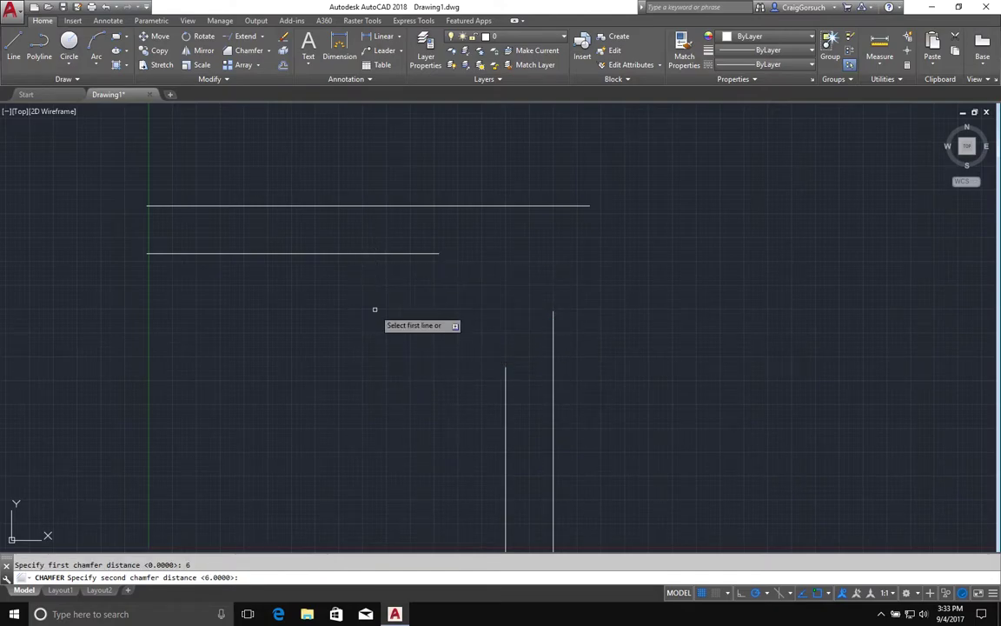
pyautogui.press('Return')
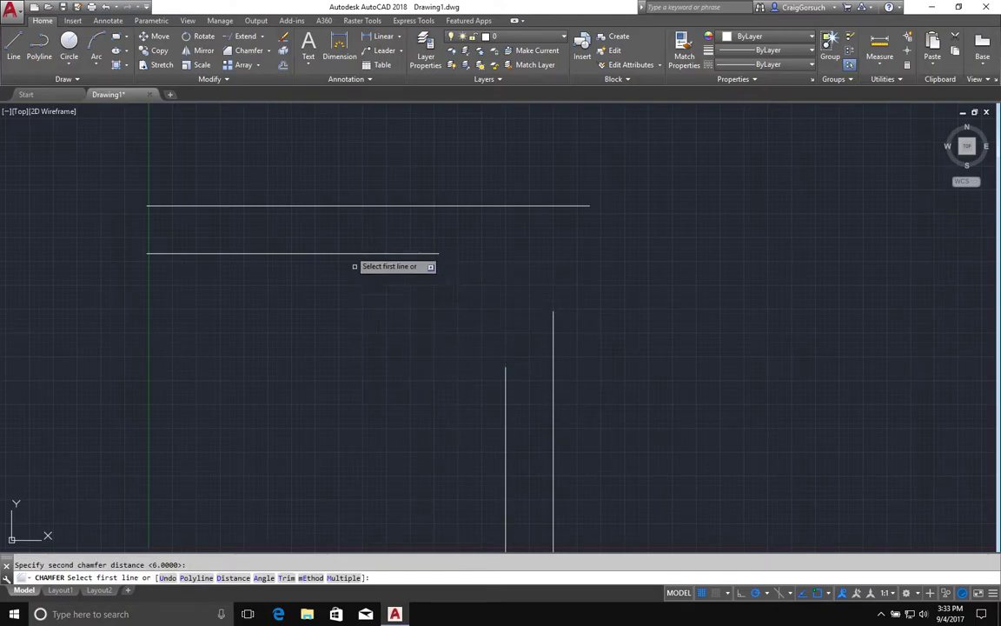
pyautogui.click(346, 205)
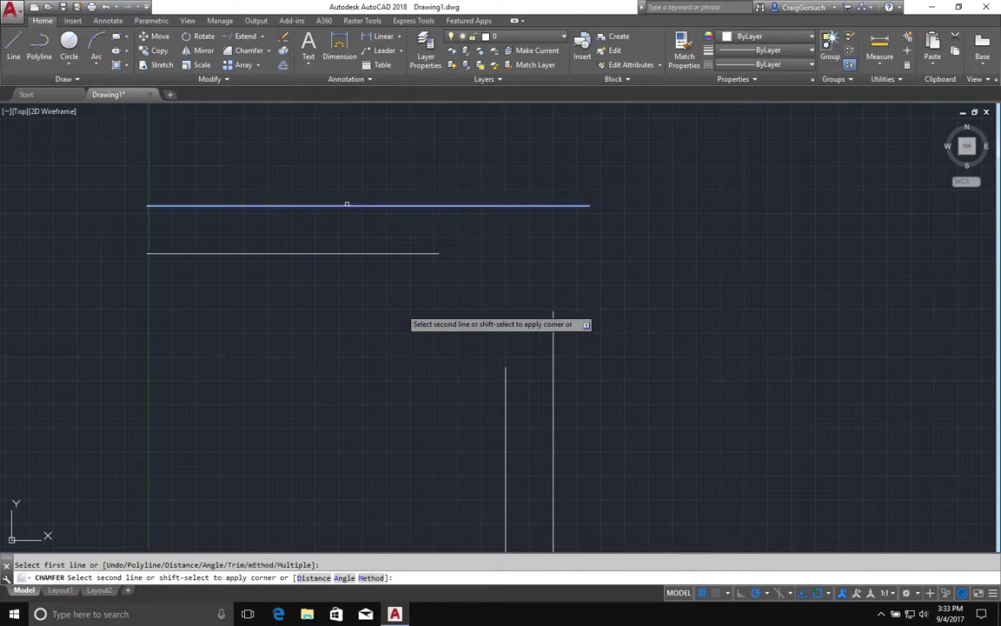
pyautogui.click(551, 411)
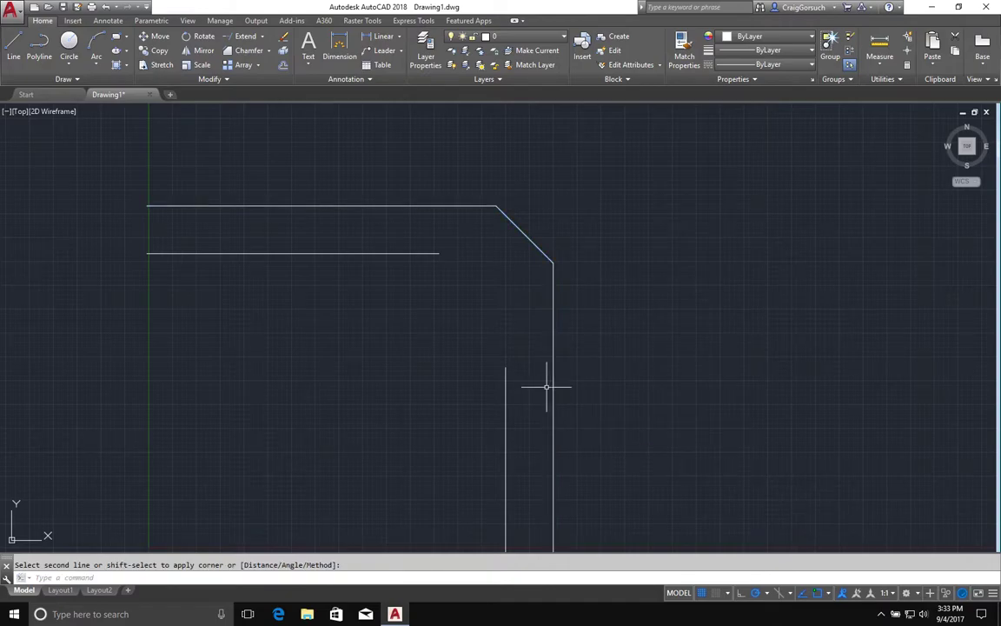
# Step: Stretch the inner vertical line upward past the top line
pyautogui.write('s')
pyautogui.press('Return')
pyautogui.click(513, 351)
pyautogui.click(495, 386)
pyautogui.press('Return')
pyautogui.click(472, 471)
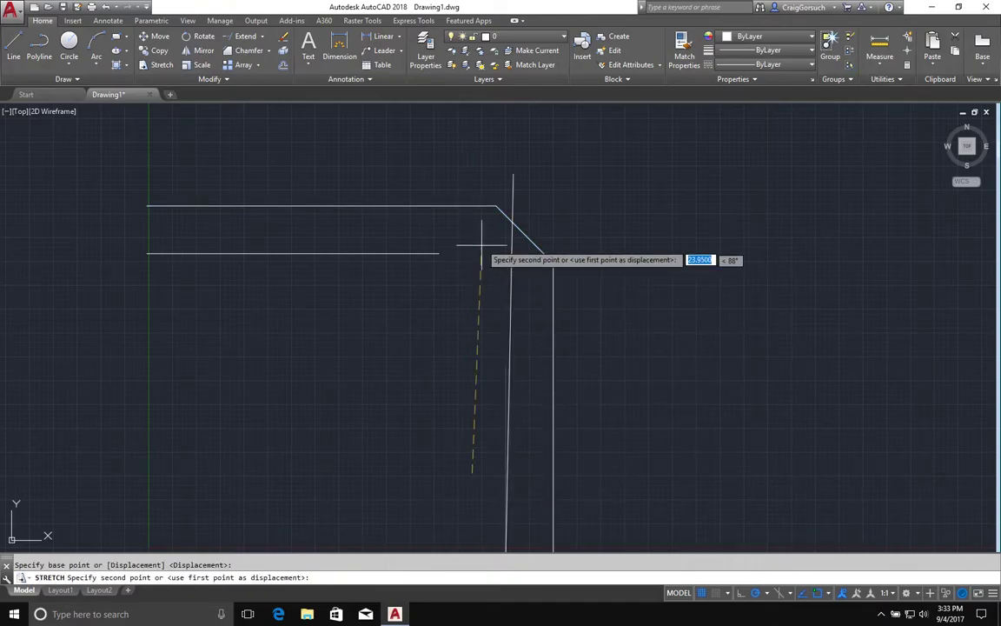
pyautogui.click(476, 235)
# Step: Stretch the inner horizontal line rightward past the inner vertical line
pyautogui.press('Return')
pyautogui.click(469, 236)
pyautogui.click(399, 290)
pyautogui.press('Return')
pyautogui.click(339, 302)
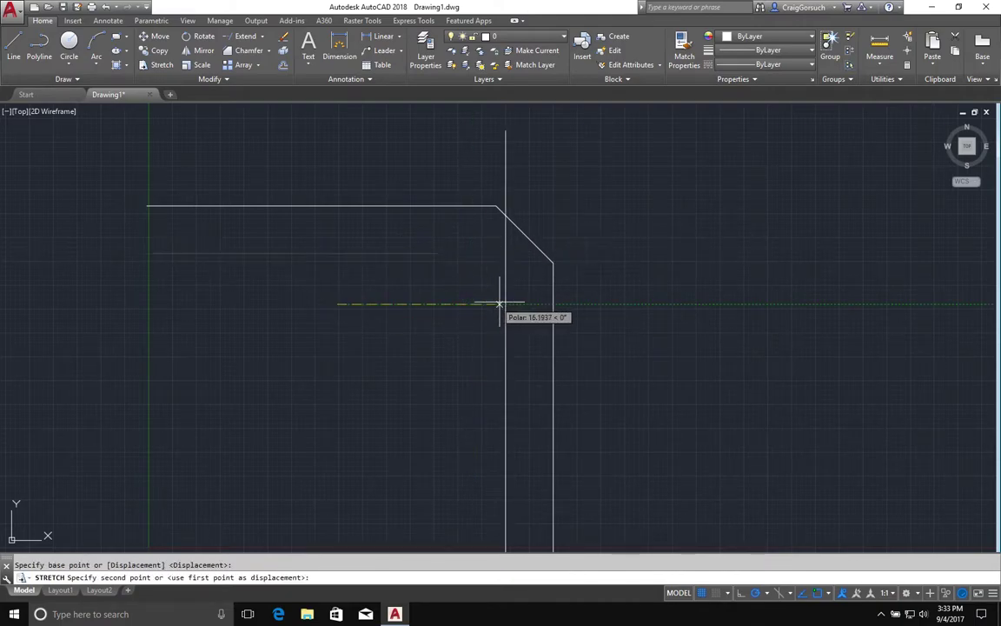
pyautogui.click(522, 302)
pyautogui.write('cha')
pyautogui.press('Return')
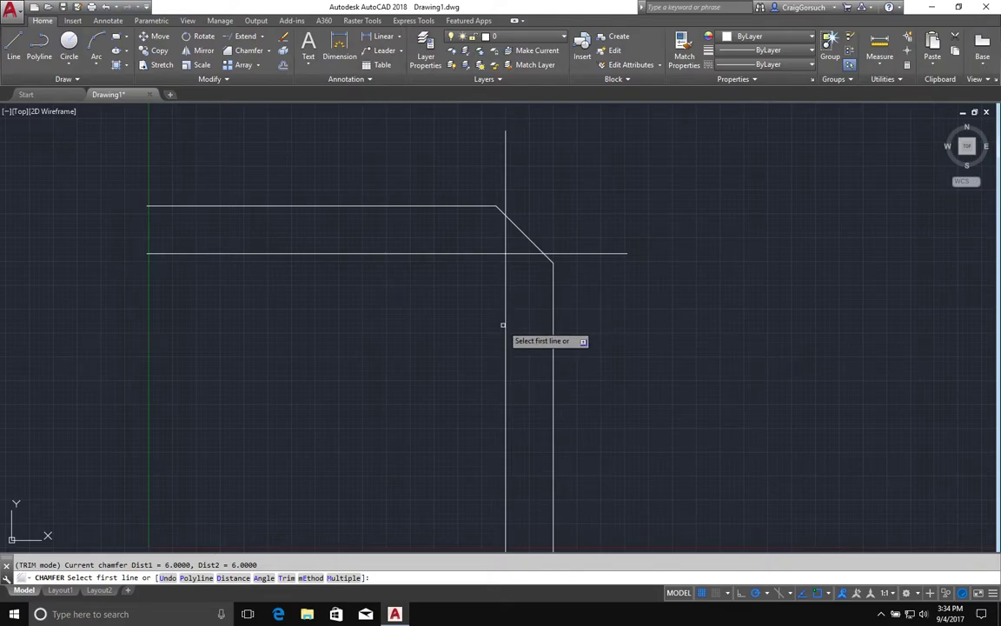
# Step: Bevel the inner corner with a 6-unit chamfer to match the outer corner
pyautogui.click(504, 325)
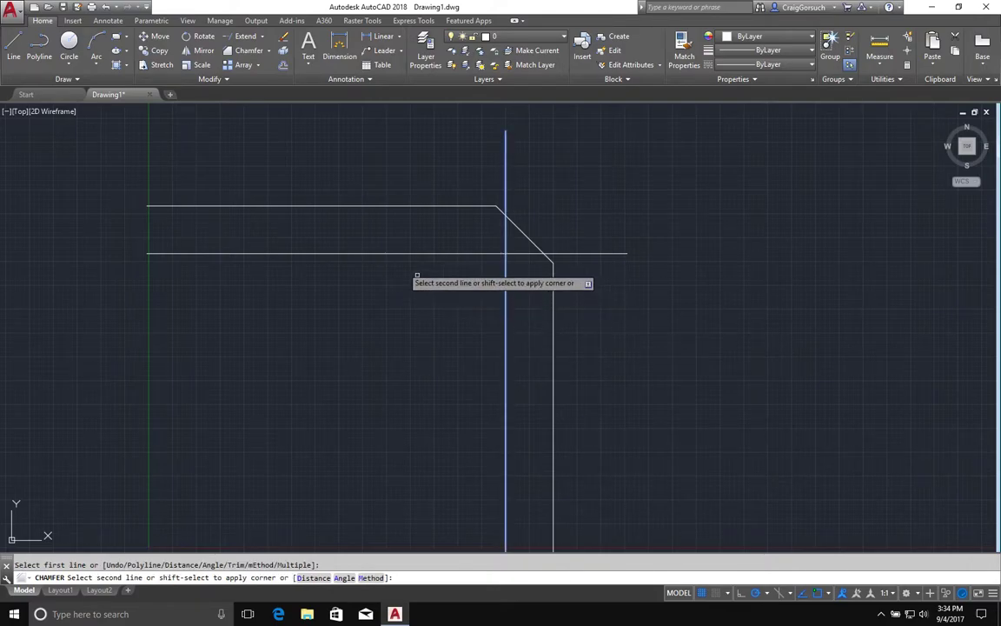
pyautogui.click(393, 253)
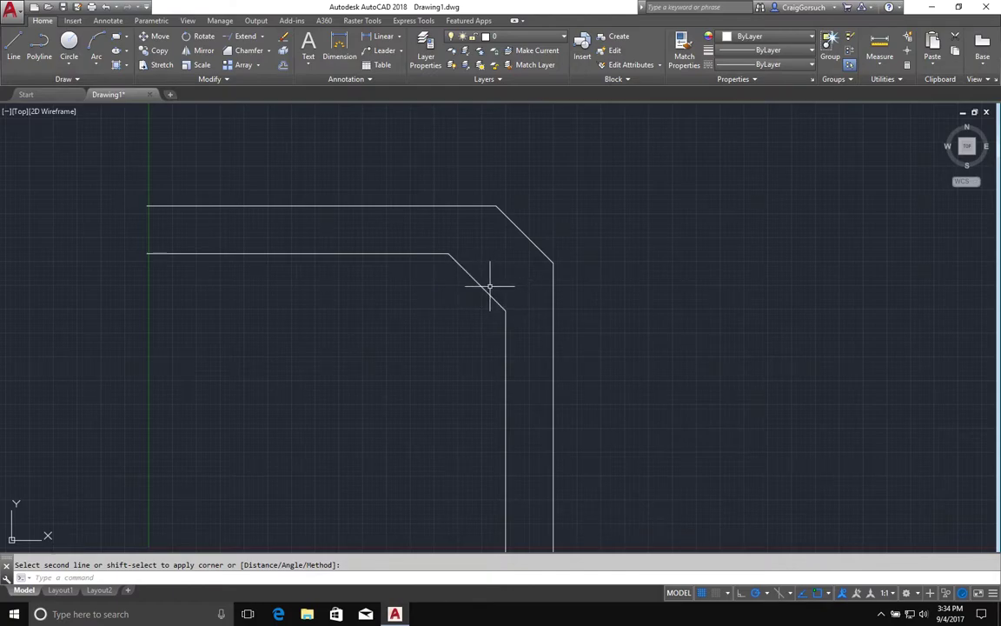
pyautogui.write('dist')
pyautogui.press('Return')
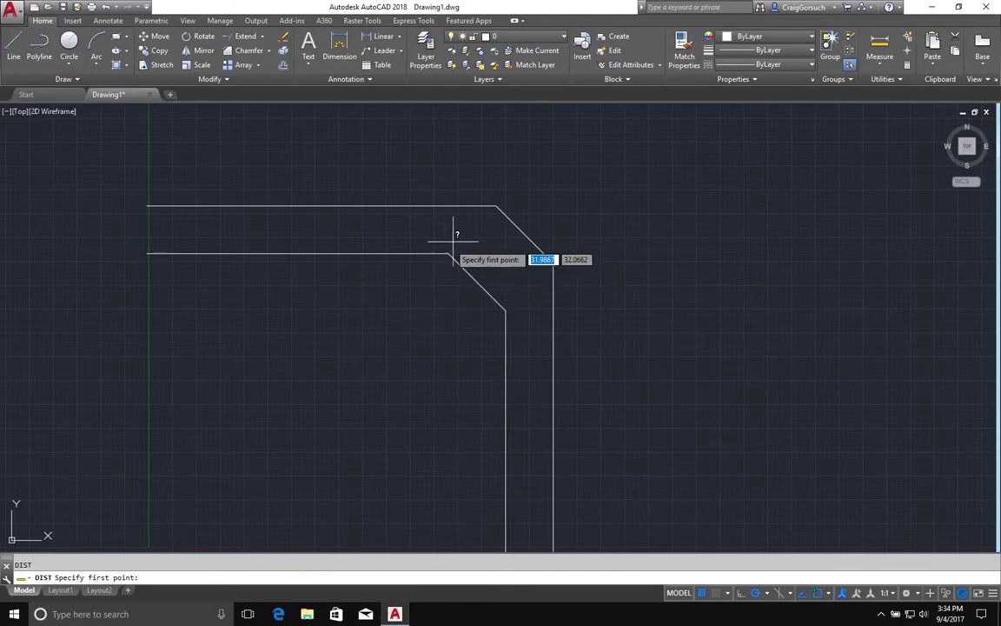
# Step: Check the inner bevel with DIST, then erase the inner diagonal chamfer line
pyautogui.click(448, 253)
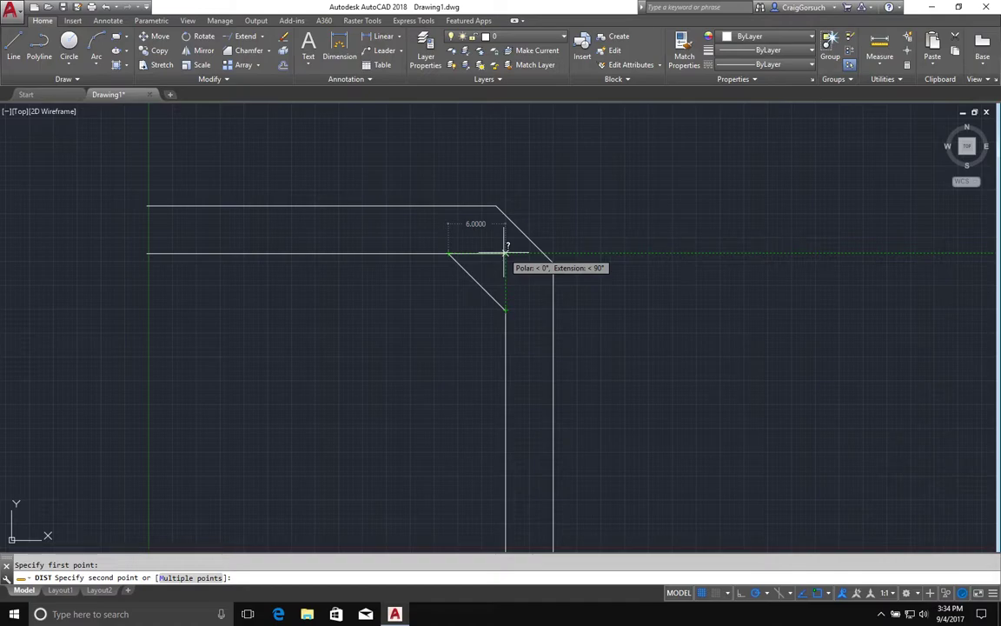
pyautogui.press('Escape')
pyautogui.write('e')
pyautogui.press('Return')
pyautogui.click(423, 228)
pyautogui.click(528, 341)
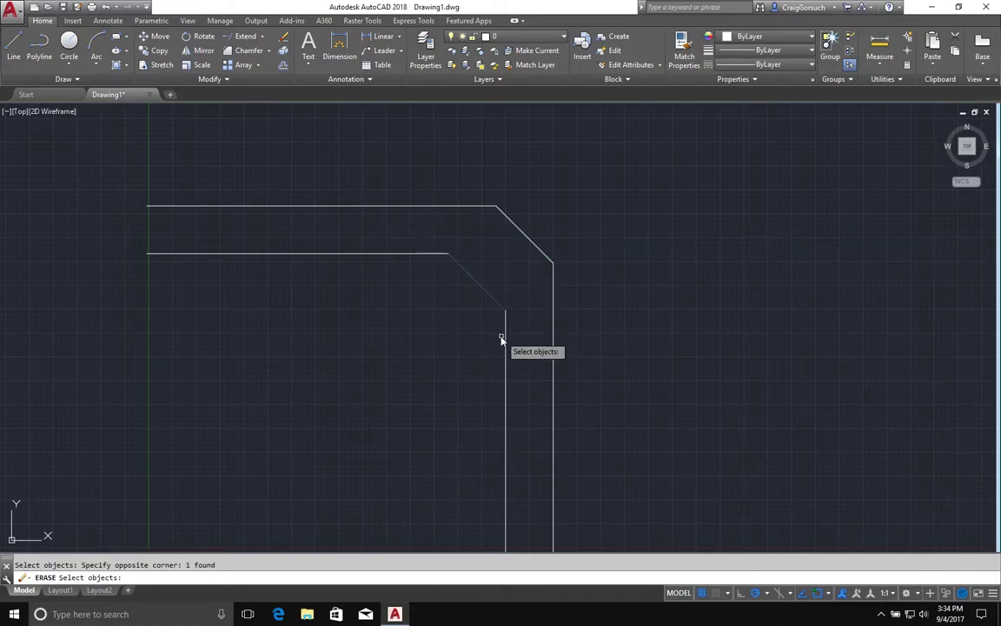
pyautogui.press('Return')
pyautogui.write('c')
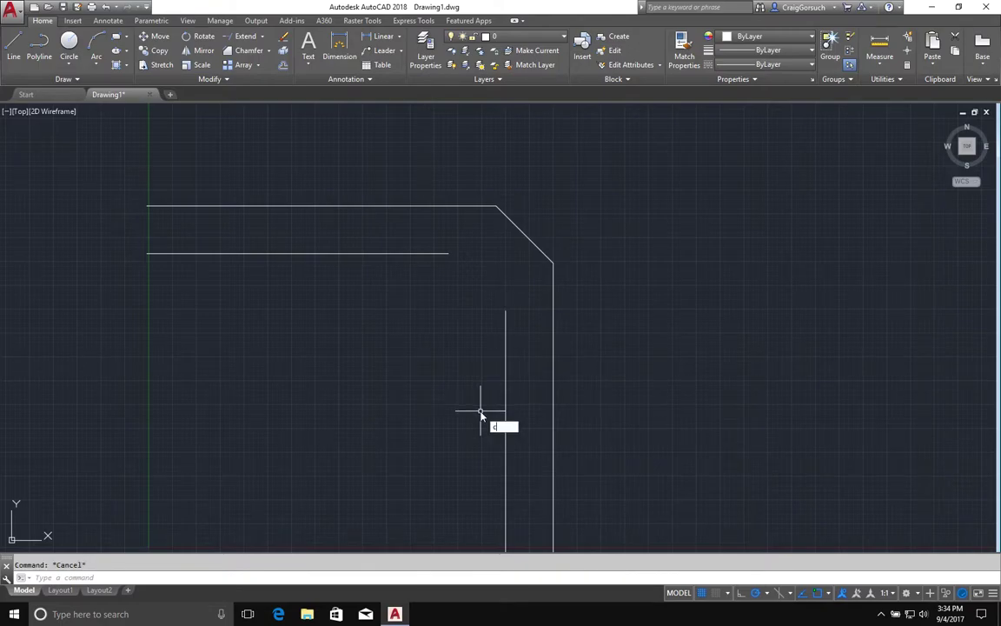
pyautogui.write('ha')
pyautogui.press('Return')
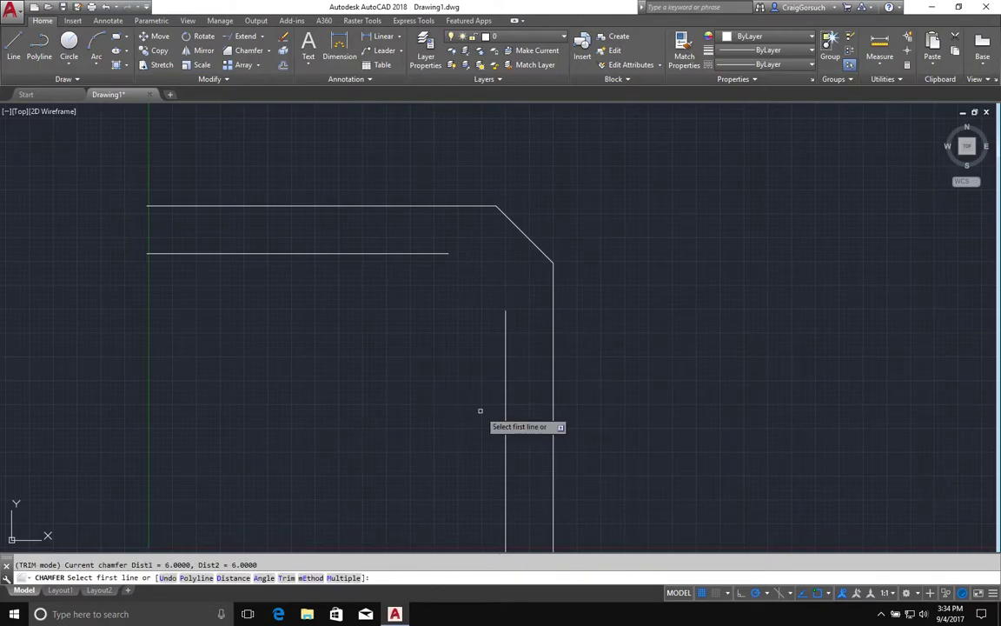
# Step: Chamfer the inner corner unevenly: 4 on the vertical line, 8 on the horizontal
pyautogui.write('d')
pyautogui.press('Return')
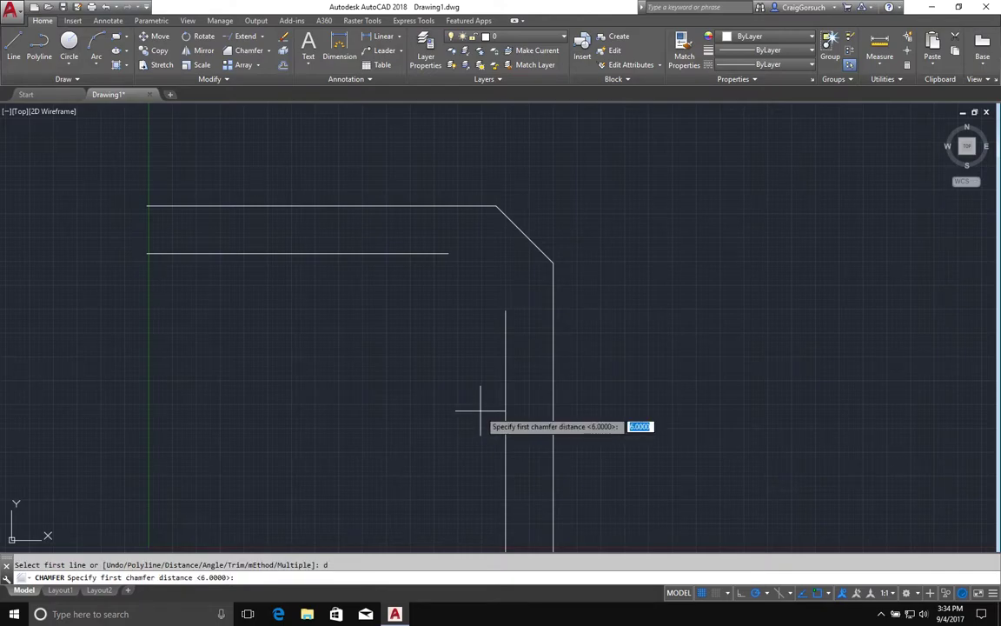
pyautogui.write('4')
pyautogui.press('Return')
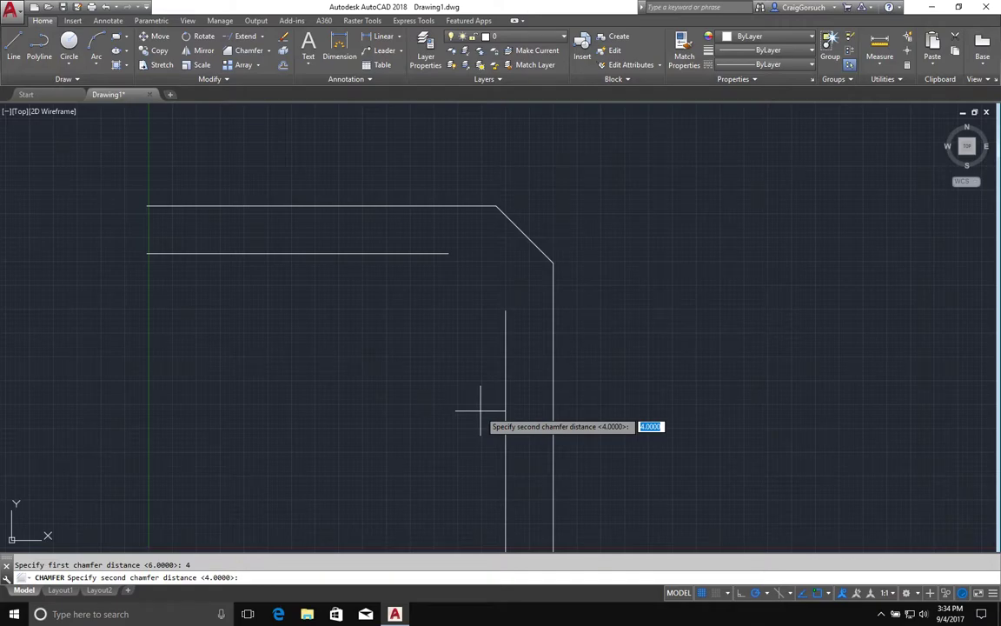
pyautogui.press('Return')
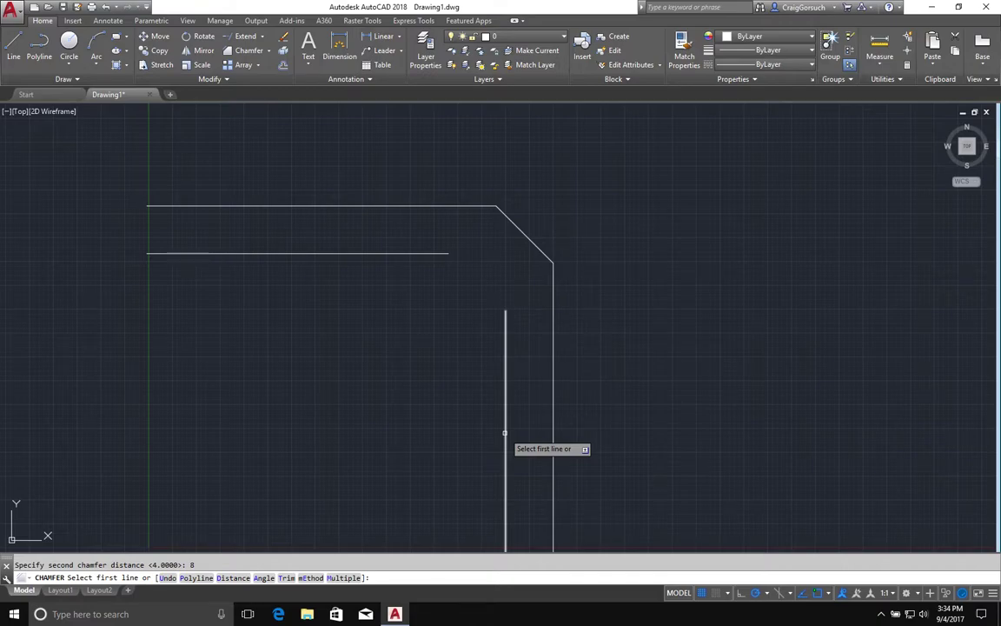
pyautogui.click(505, 432)
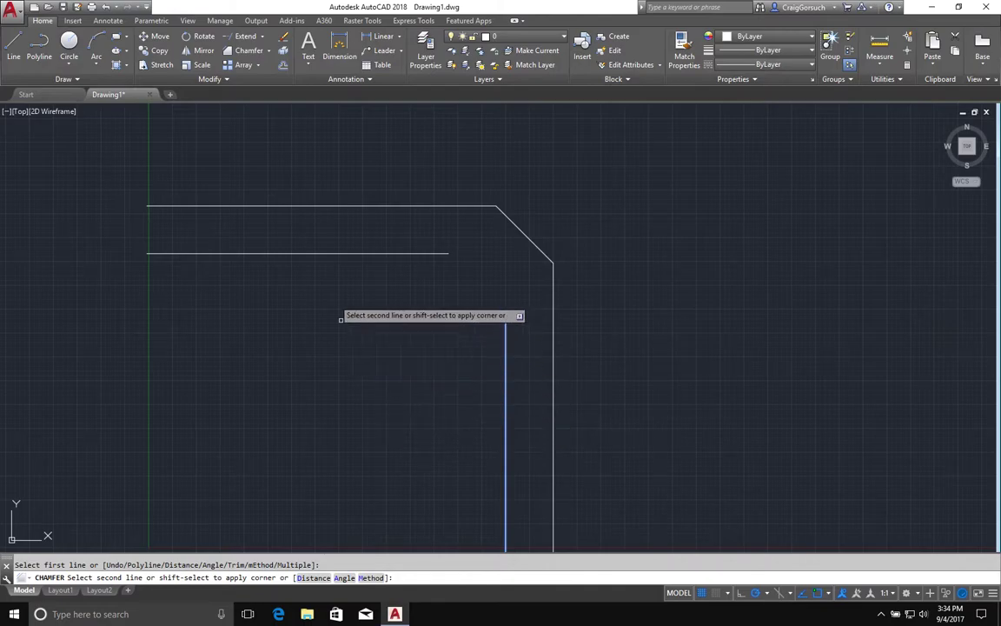
pyautogui.click(353, 253)
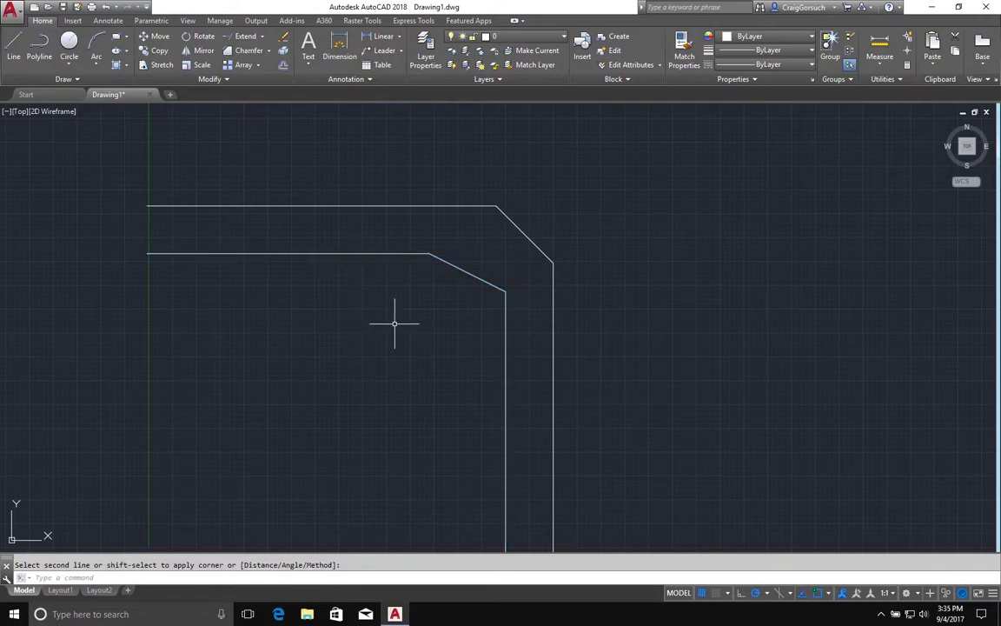
# Step: Restart CHAMFER and set its first distance to 0
pyautogui.write('cha')
pyautogui.press('Return')
pyautogui.write('d')
pyautogui.press('Return')
pyautogui.write('0')
pyautogui.press('Return')
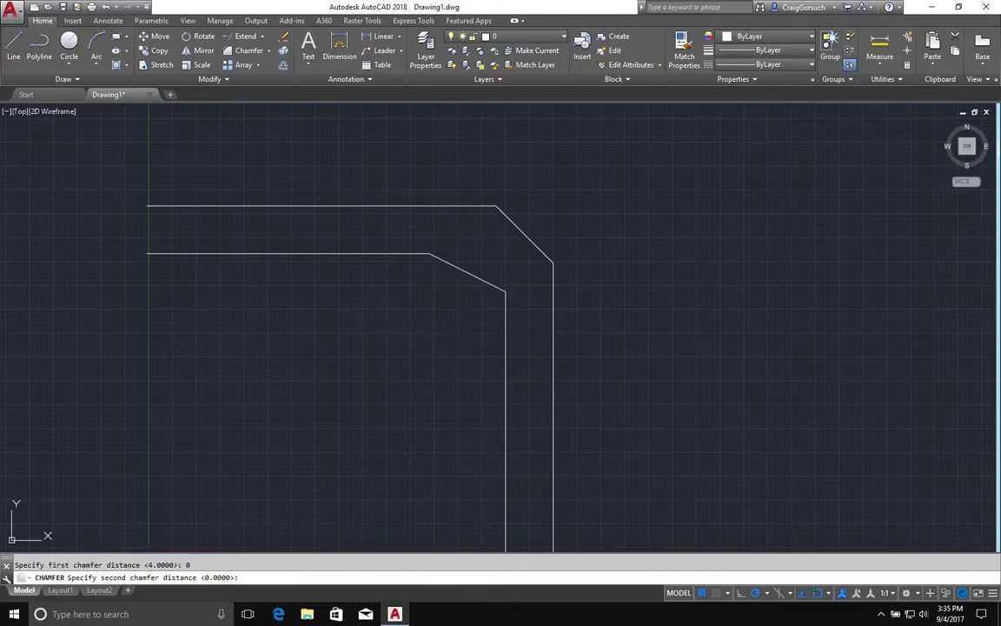
# Step: With second distance 0, join the inner horizontal and vertical lines into a sharp corner
pyautogui.write('0')
pyautogui.press('Return')
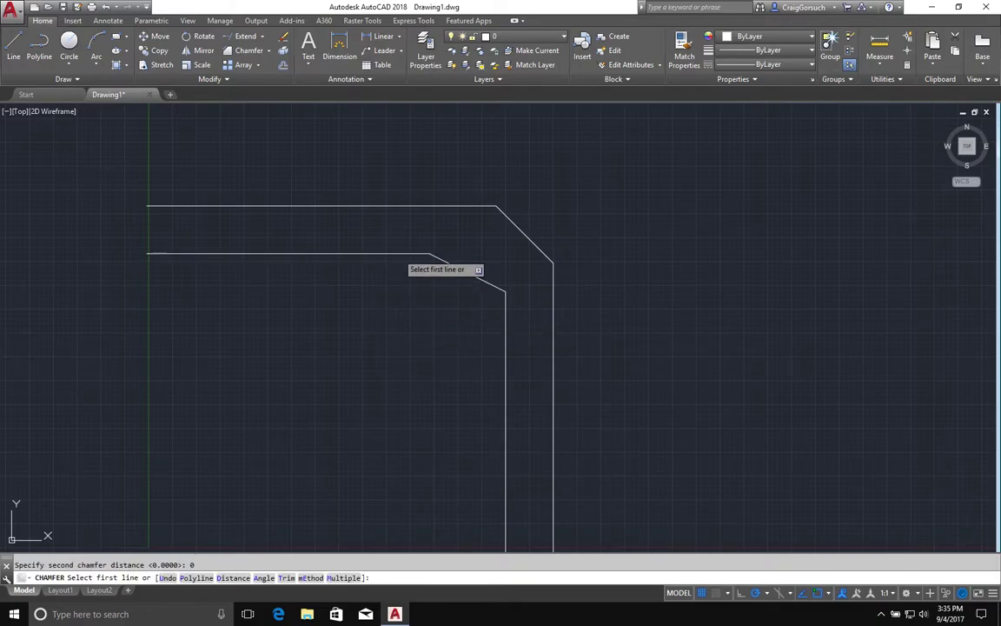
pyautogui.click(402, 255)
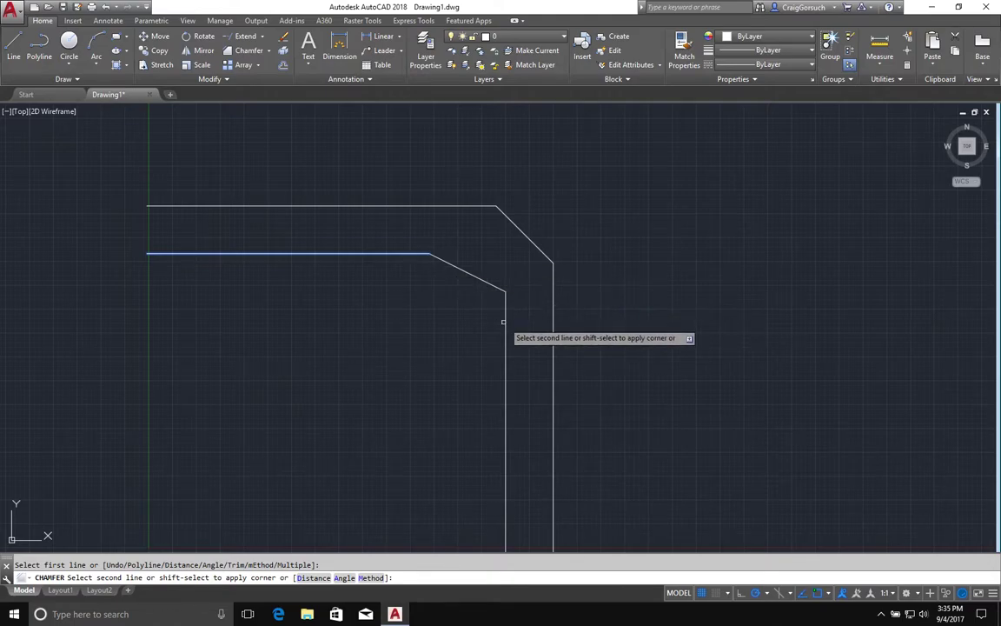
pyautogui.click(503, 287)
pyautogui.scroll(-2, 503, 284)
pyautogui.scroll(4, 503, 270)
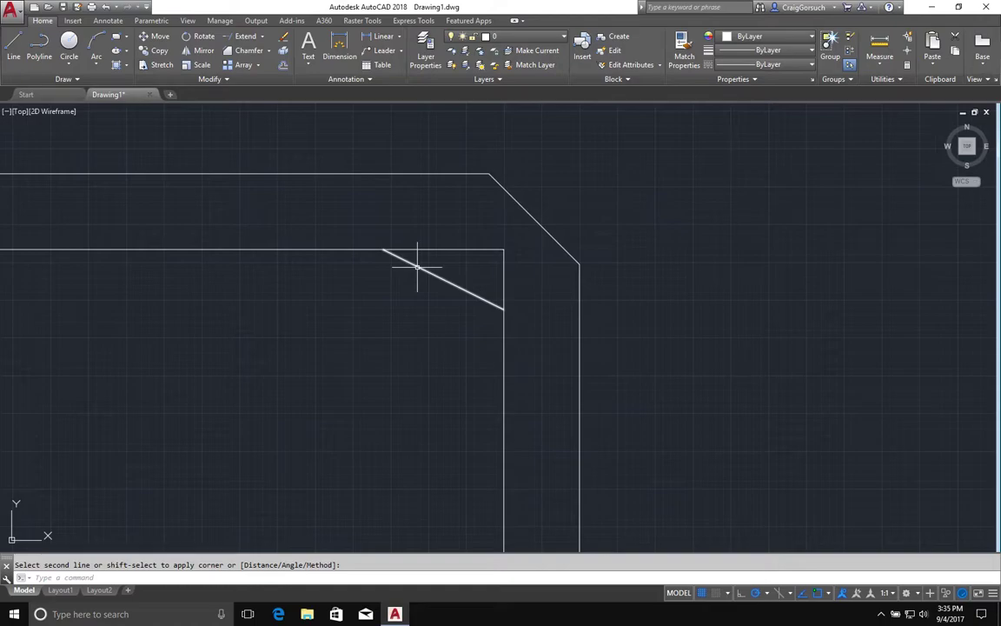
pyautogui.scroll(2, 418, 267)
pyautogui.scroll(-4, 417, 267)
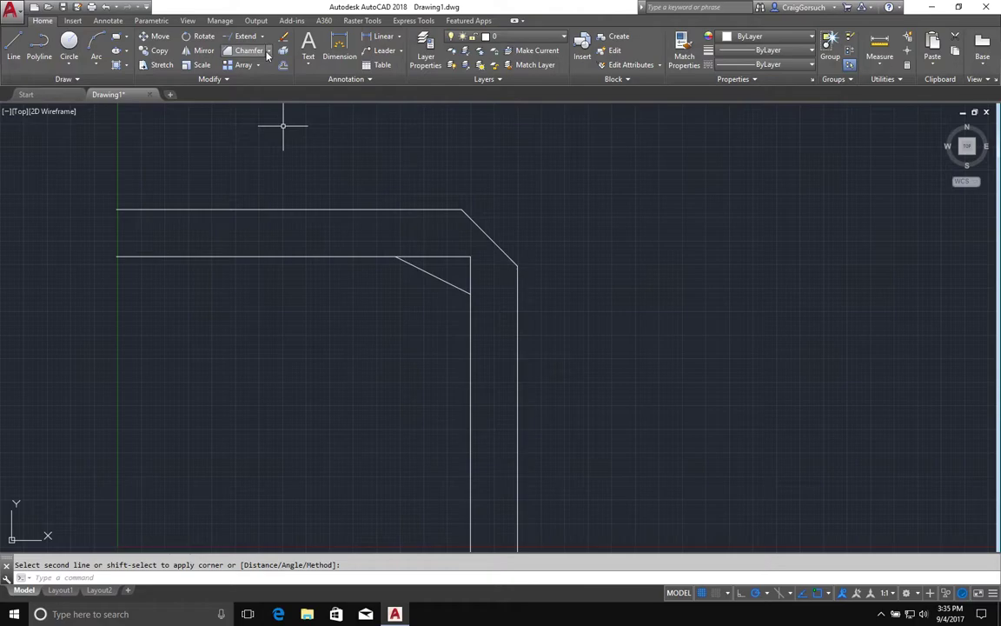
pyautogui.click(268, 51)
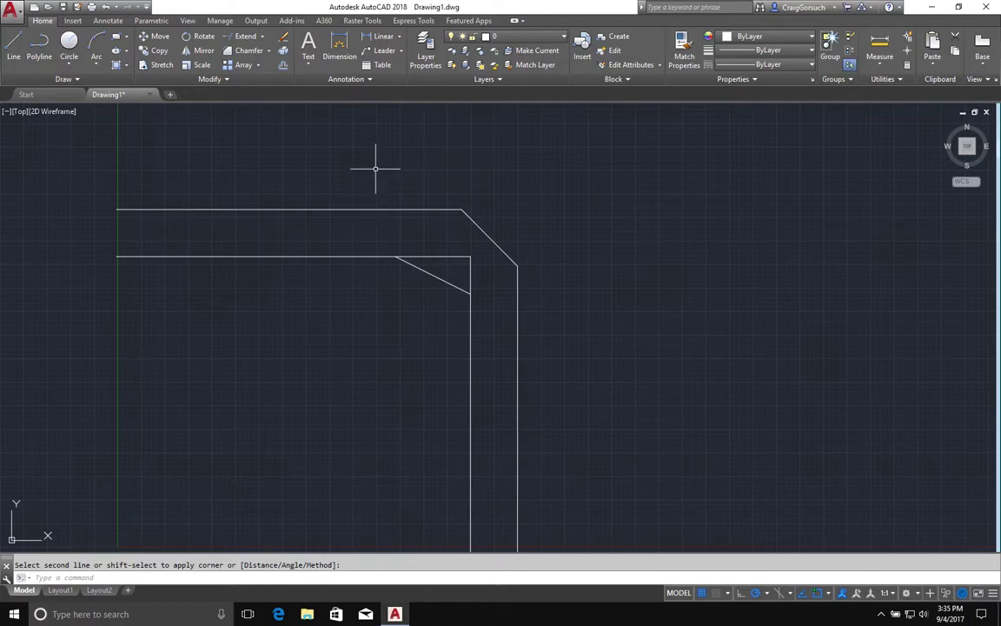
pyautogui.scroll(-2, 402, 172)
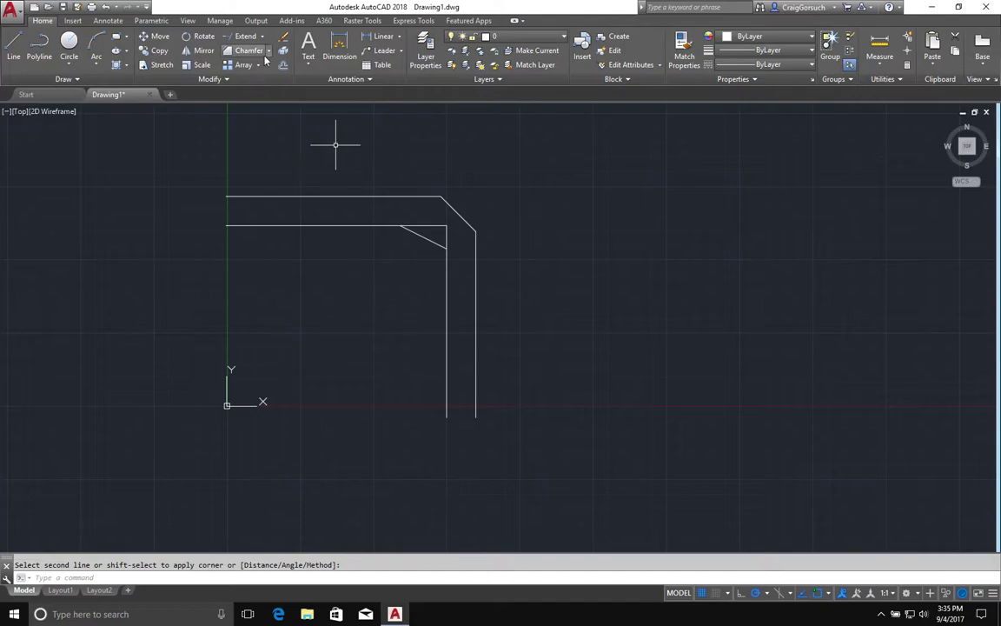
pyautogui.click(269, 50)
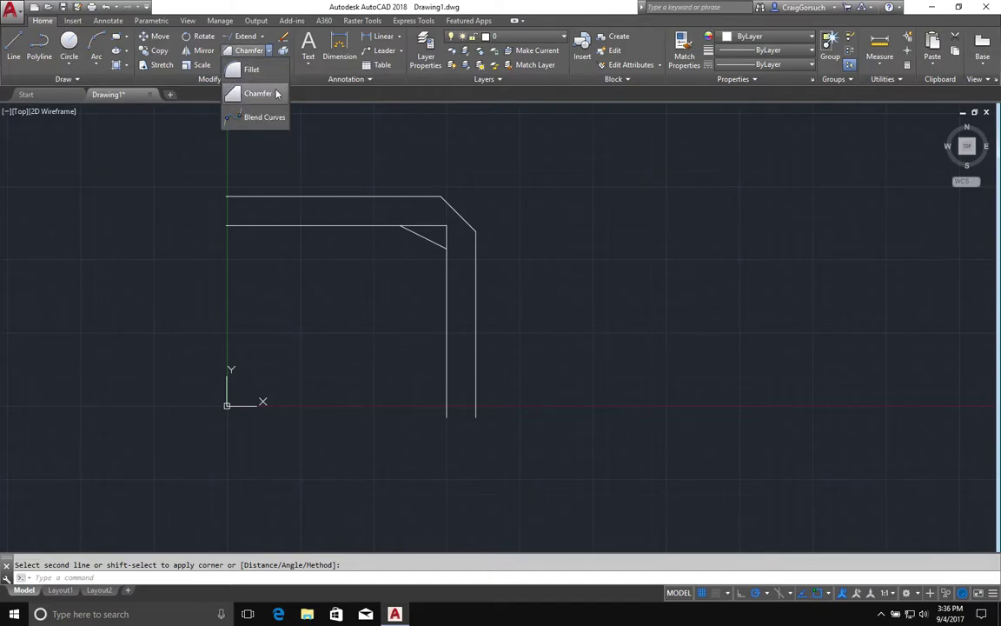
pyautogui.click(589, 203)
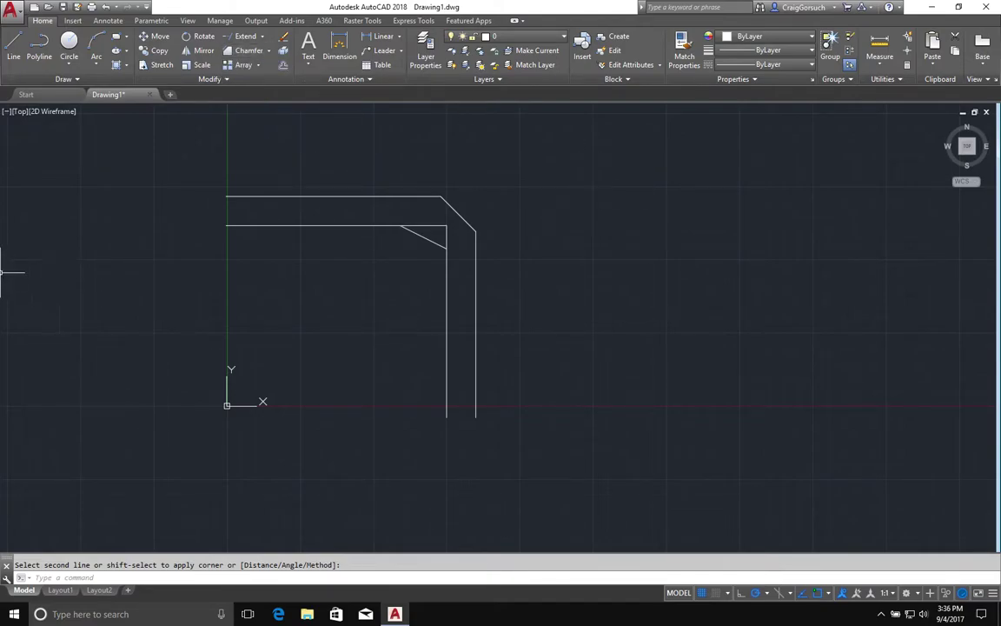